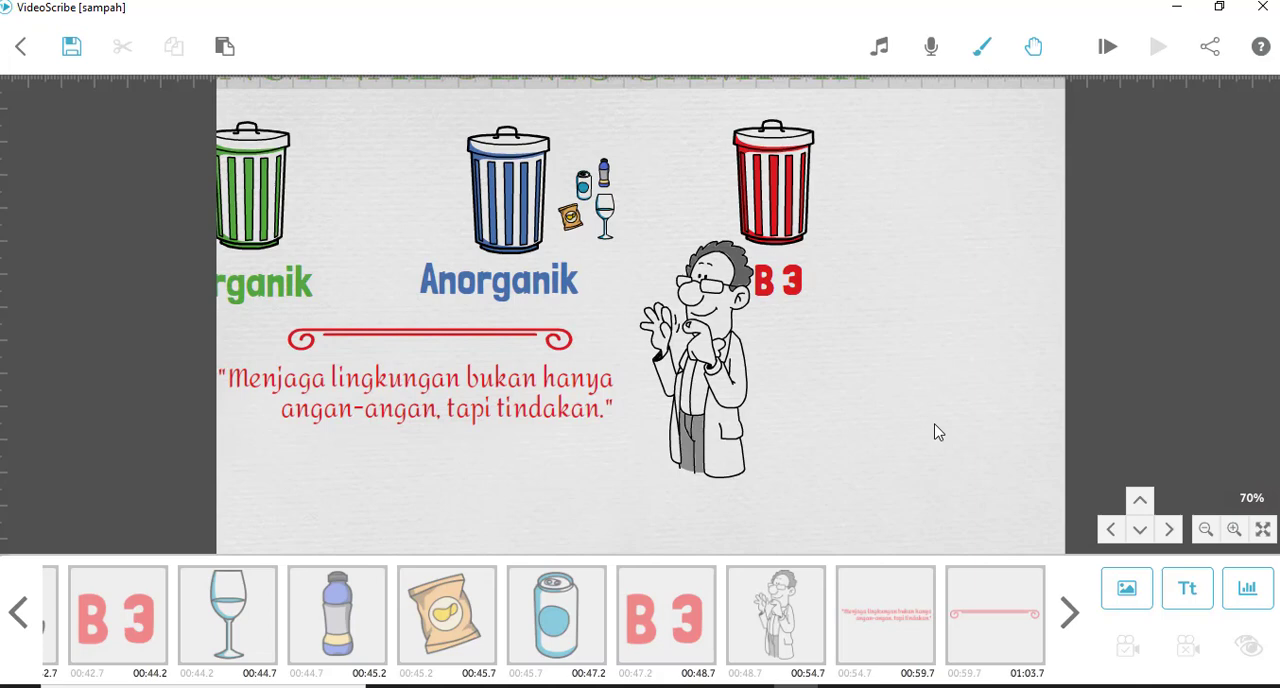
- Add the recently used image of the woman at a bookcase on an empty canvas area and preview its drawing
drag(941, 432, 363, 291)
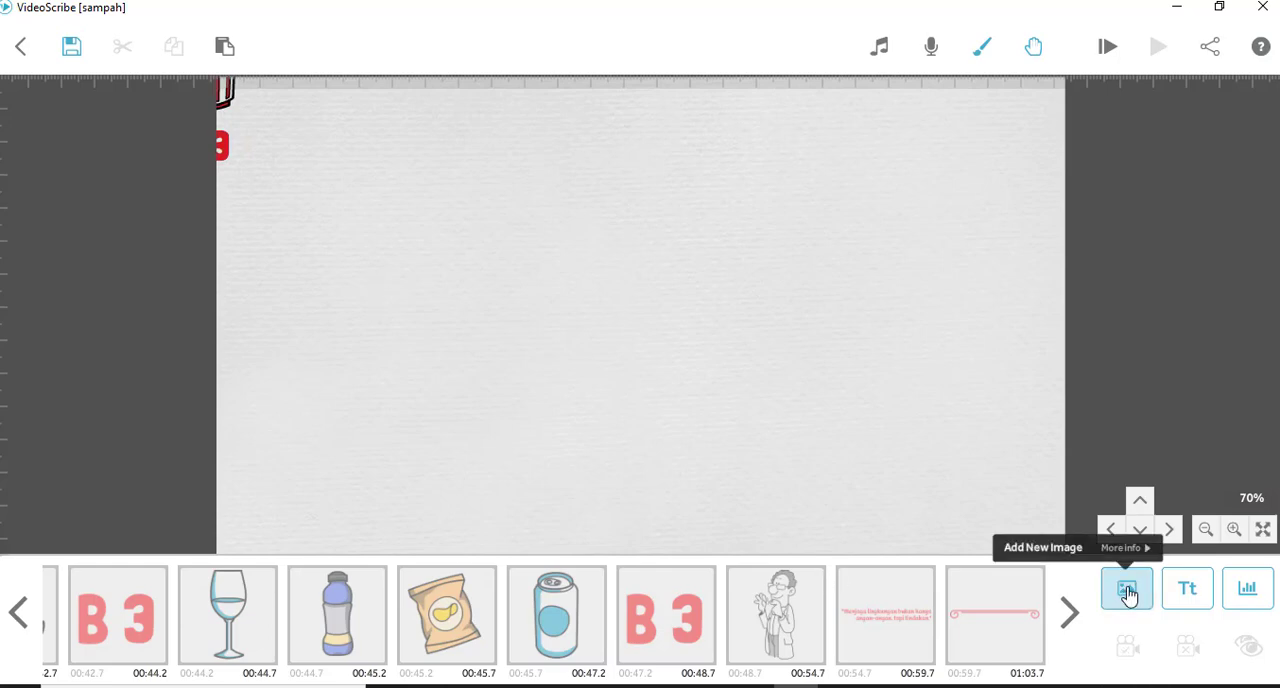
click(1128, 594)
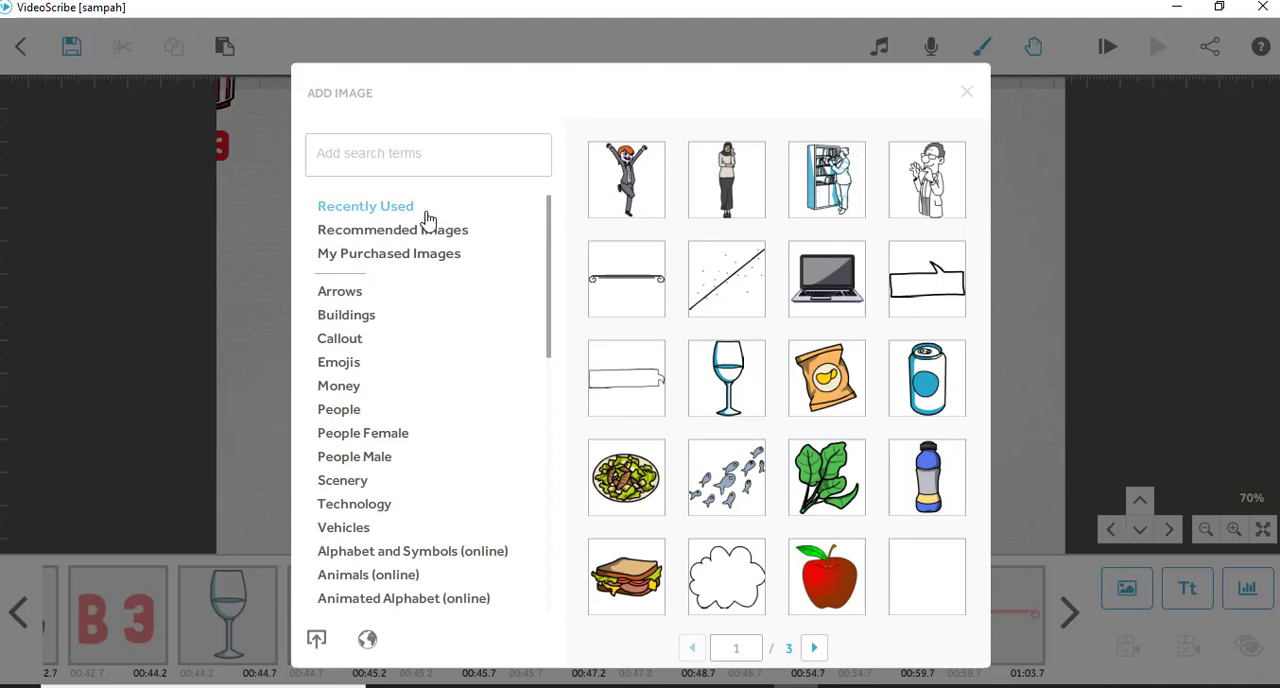
click(826, 190)
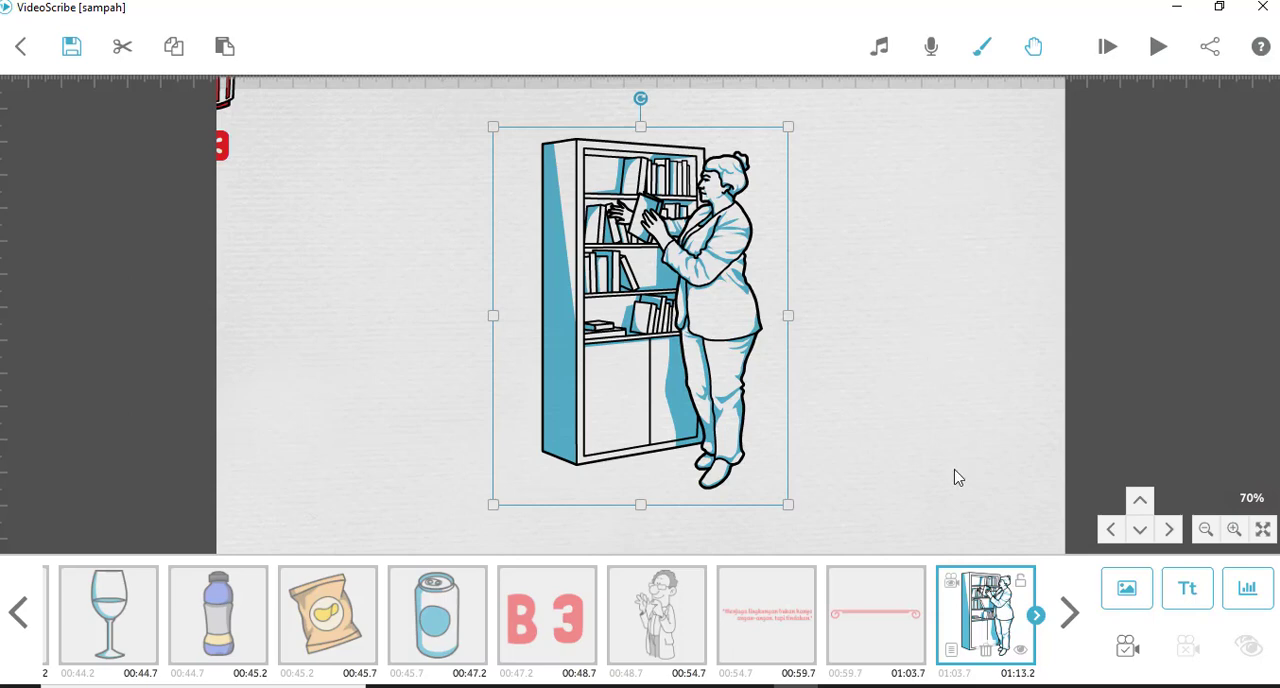
click(1157, 47)
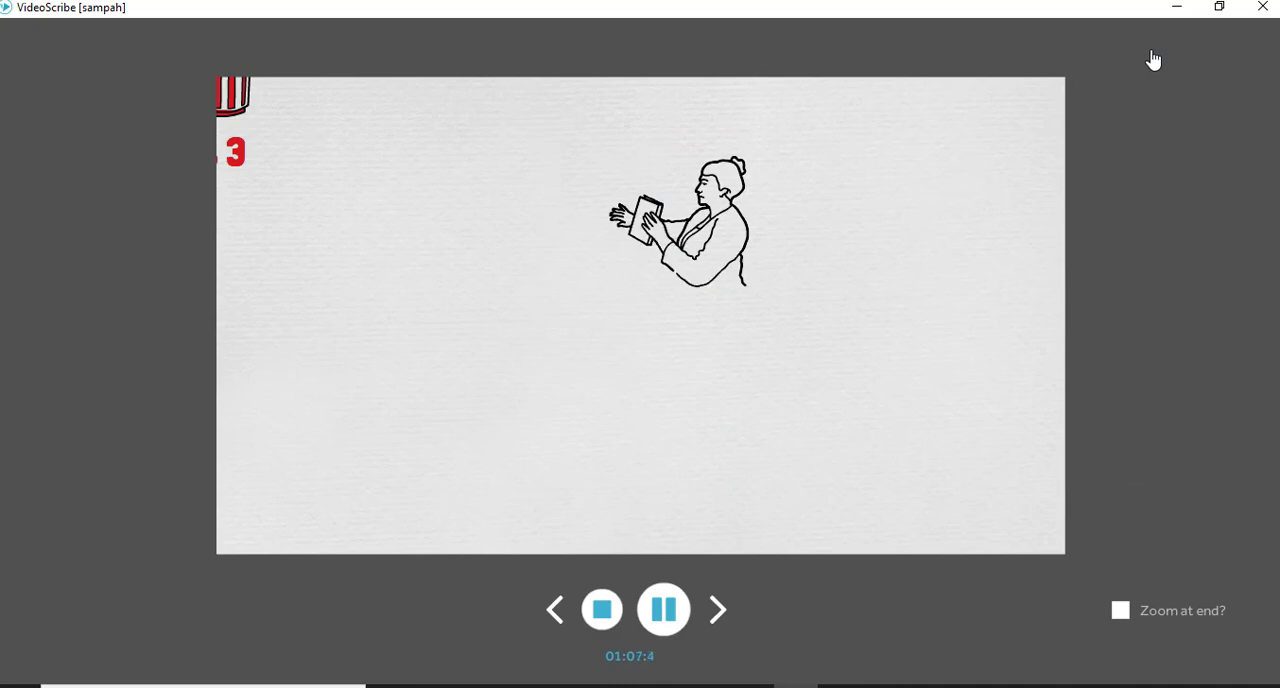
click(603, 610)
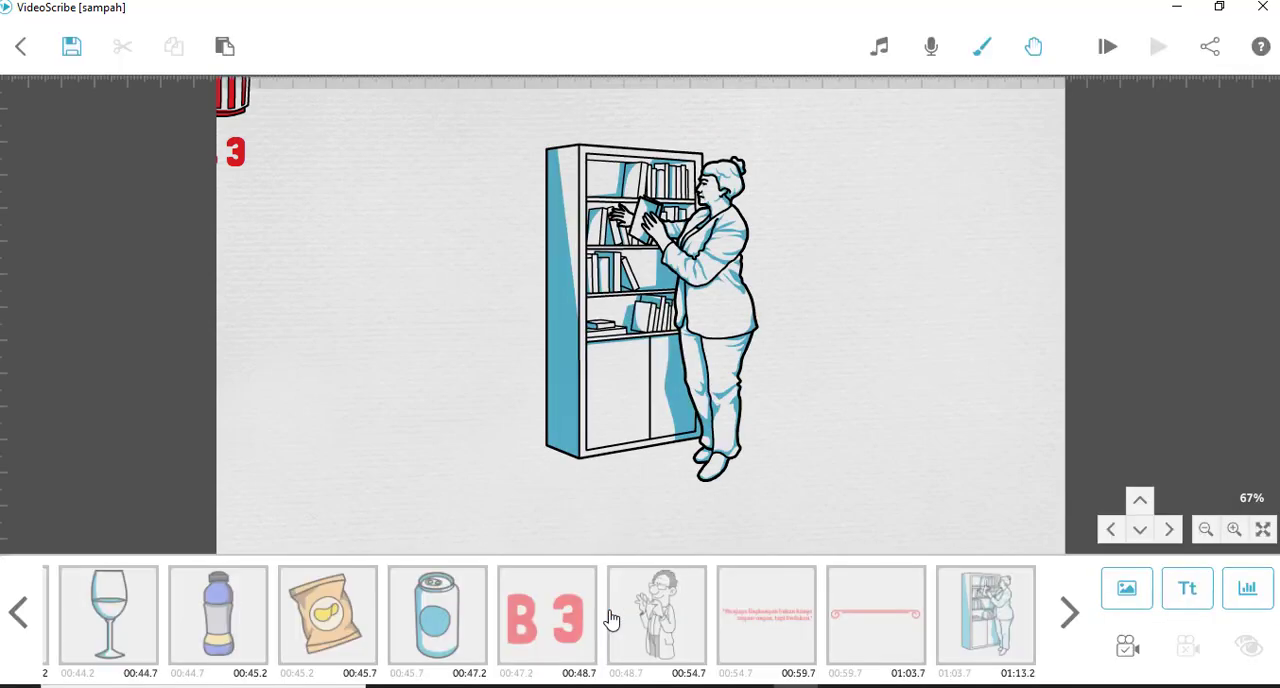
- Add the recently used image of the woman in a headscarf and place it to the left of the bookcase
click(1129, 594)
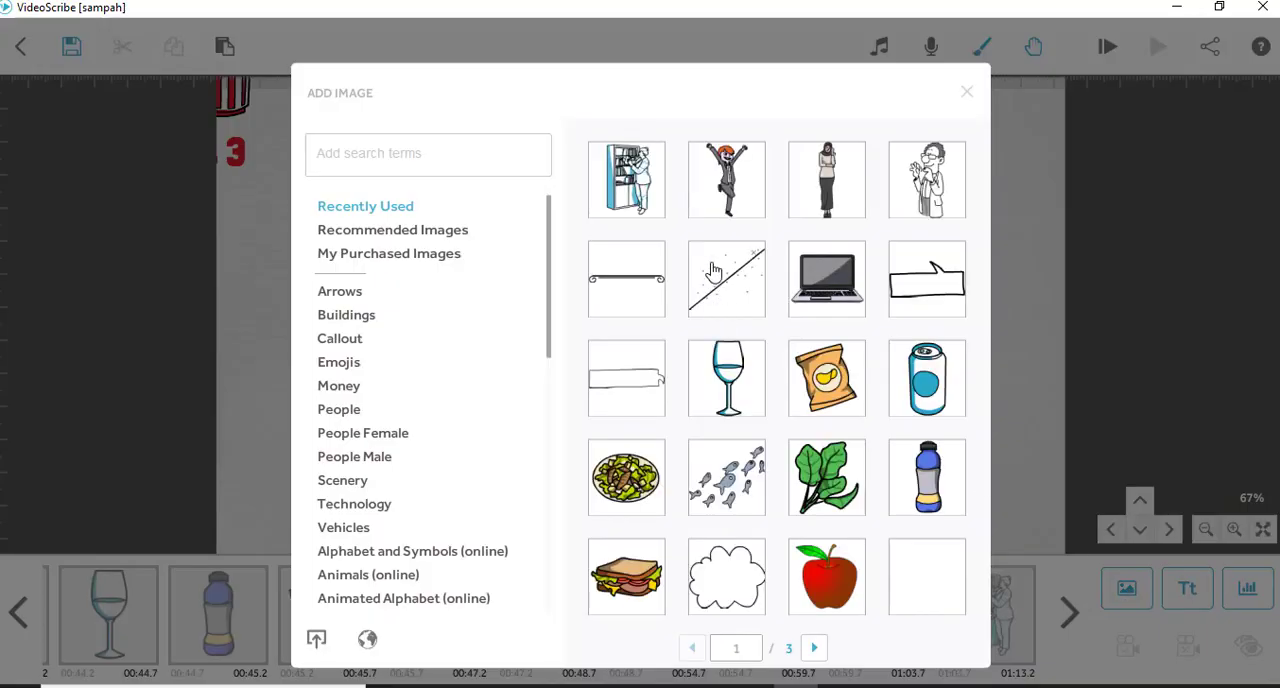
click(826, 176)
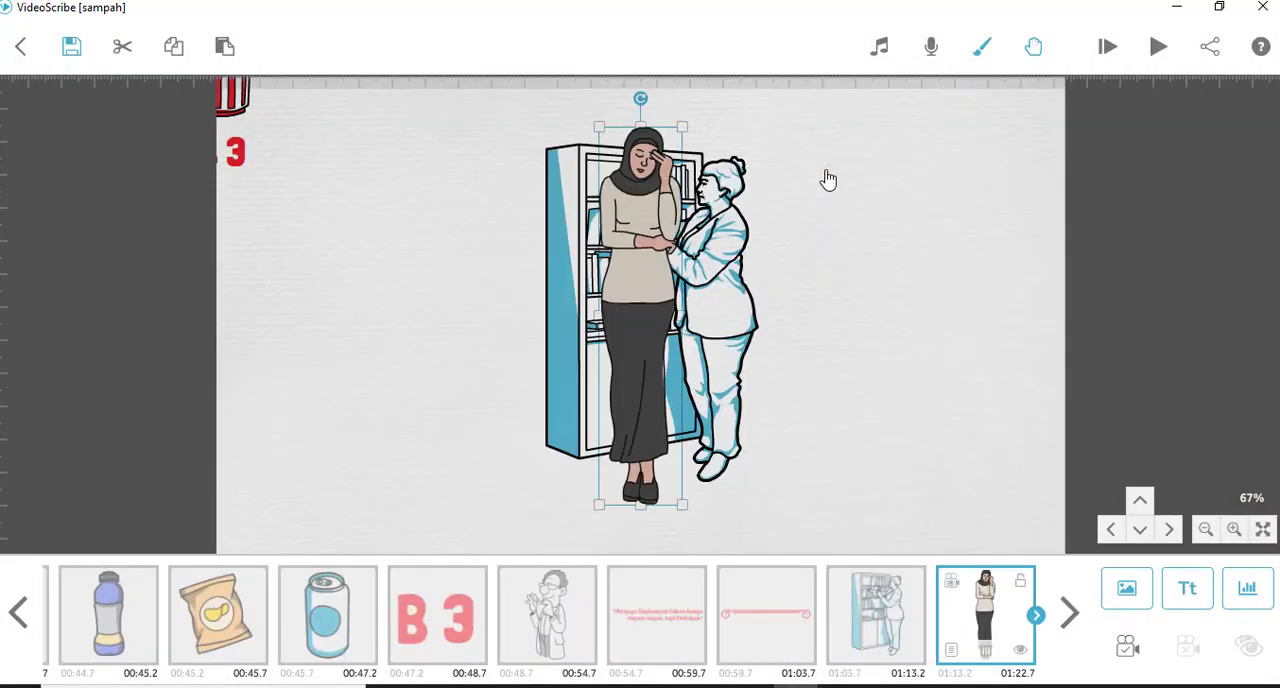
drag(641, 228, 452, 240)
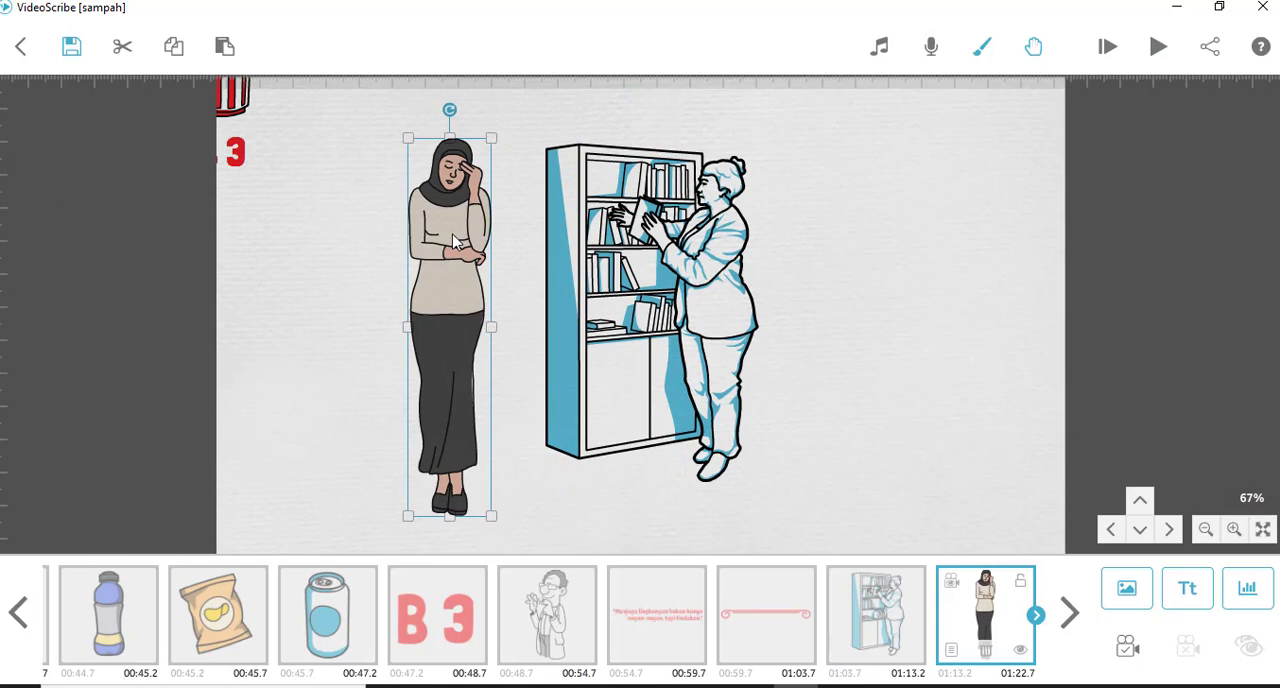
- Play the scribe from the bookcase element to check the camera movement to the headscarf woman
click(895, 612)
click(1158, 46)
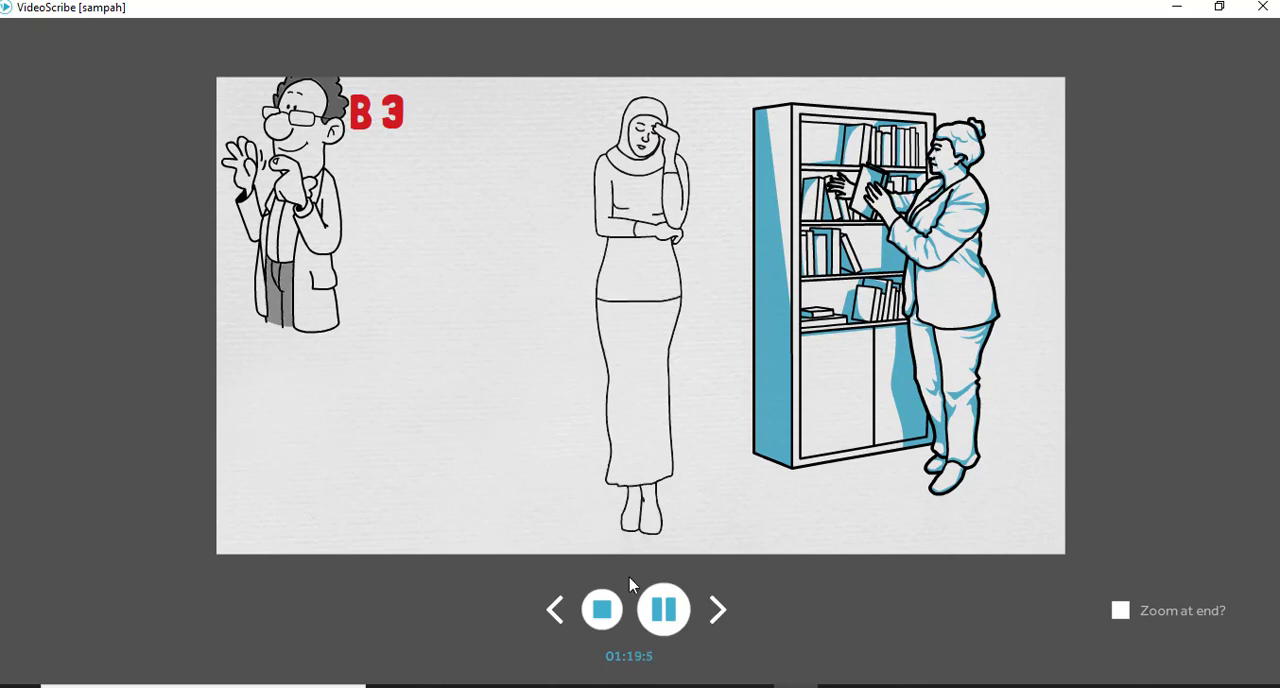
click(600, 612)
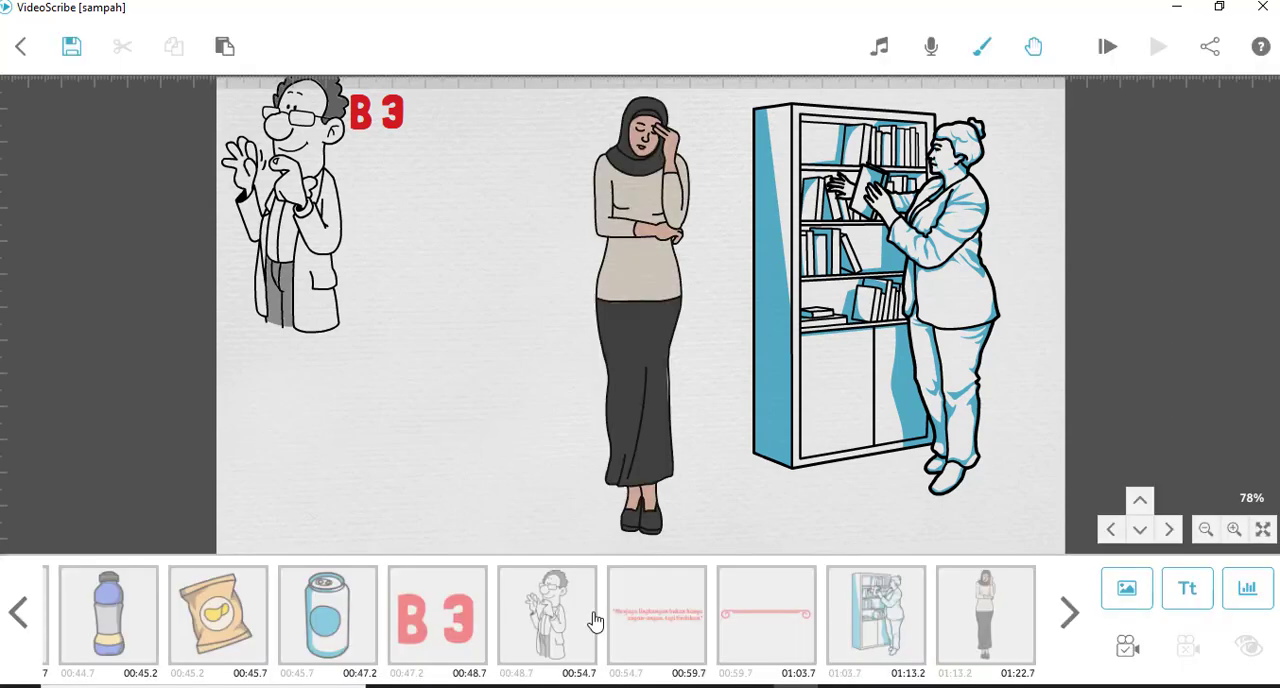
- Set the headscarf woman's camera to the bookcase element's camera position and preview the drawing from her element
click(992, 612)
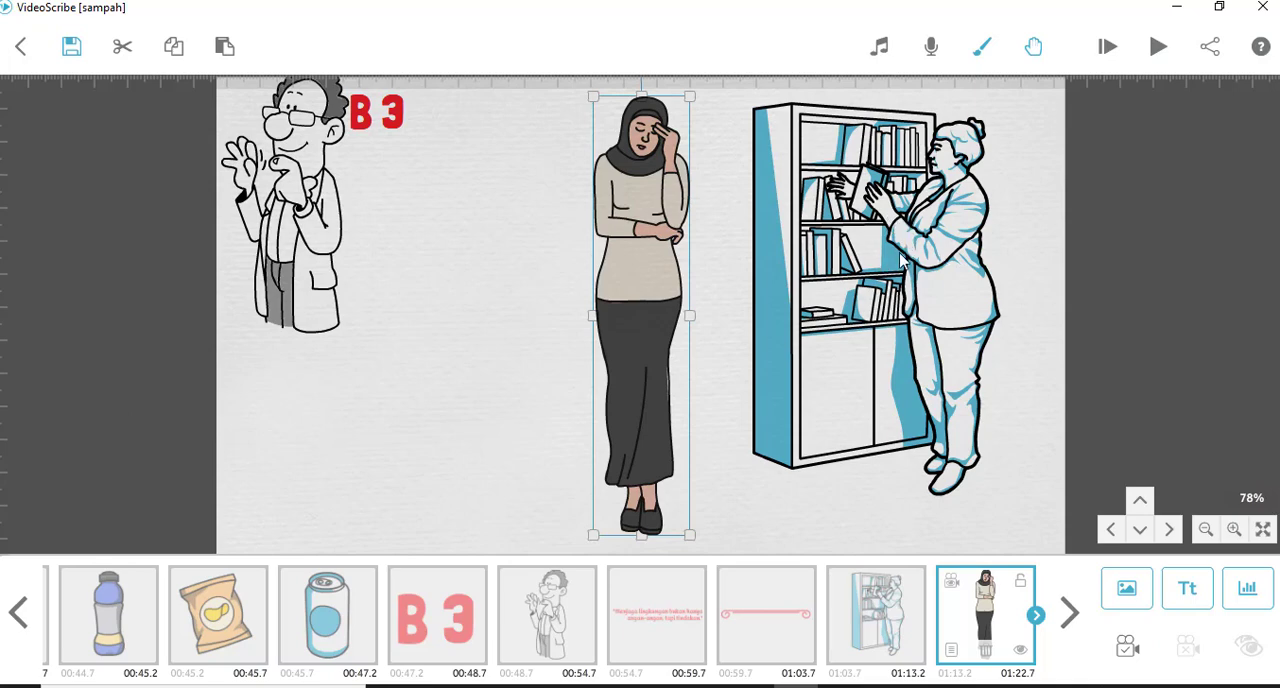
click(888, 637)
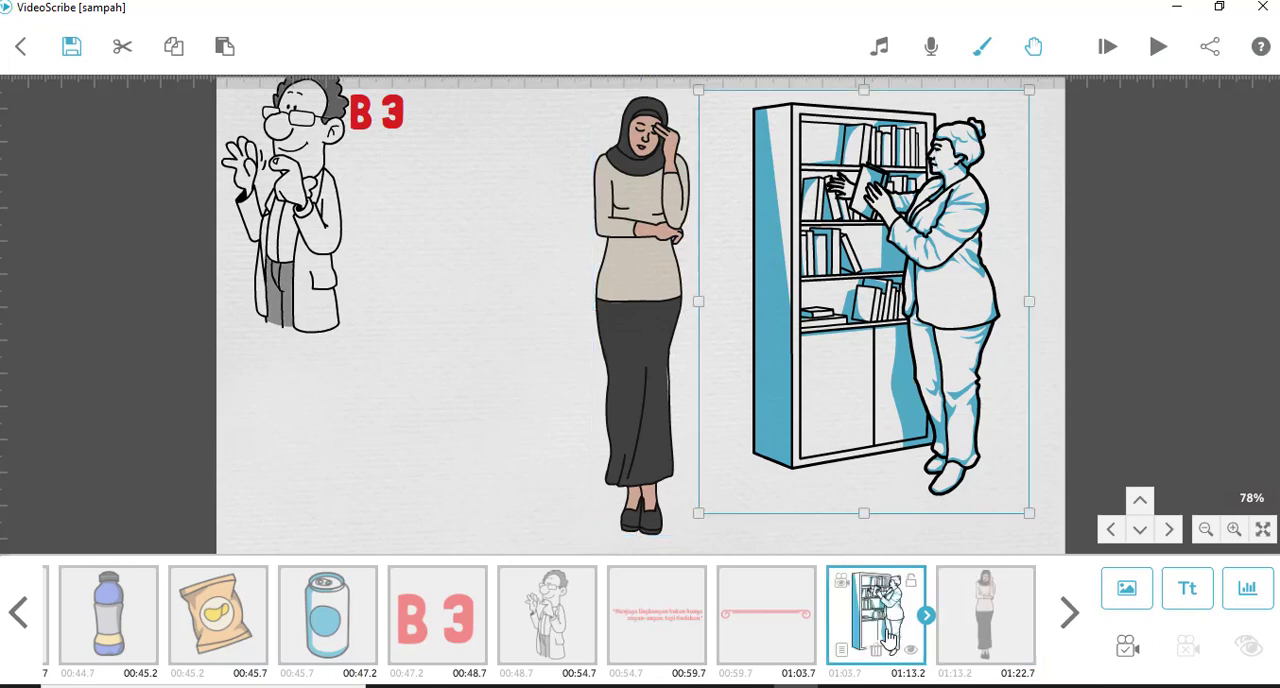
click(843, 589)
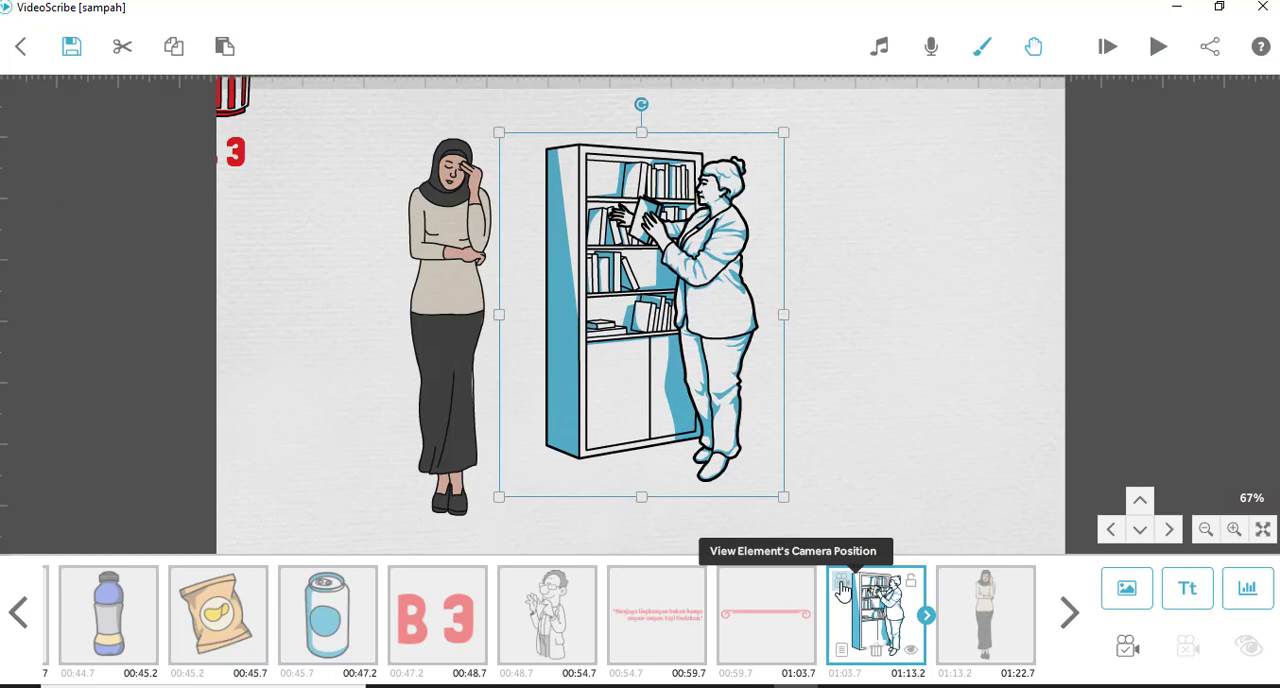
click(440, 338)
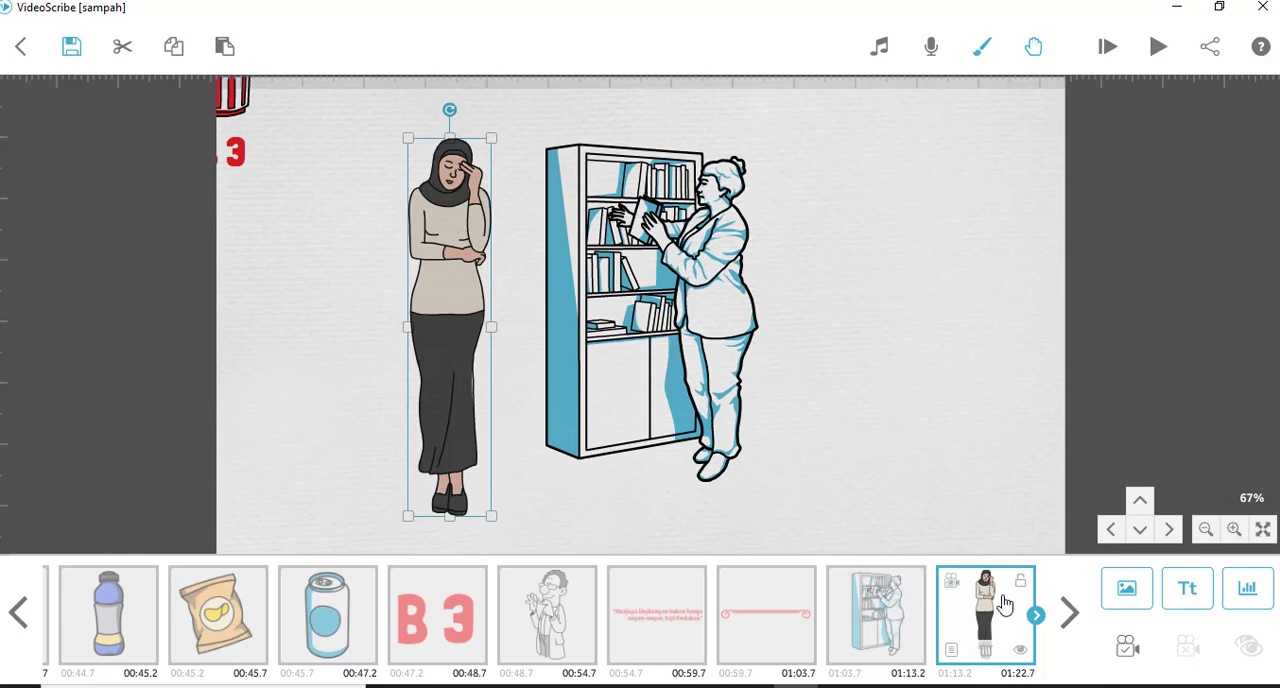
click(1127, 650)
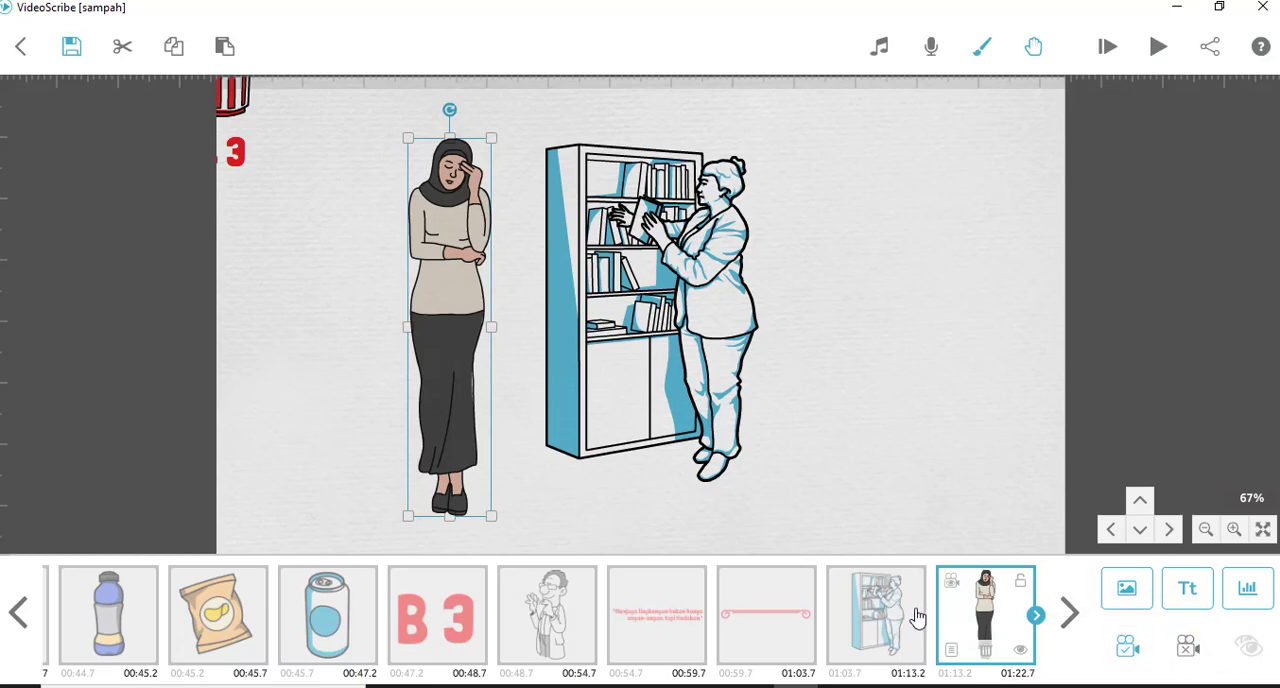
click(1157, 50)
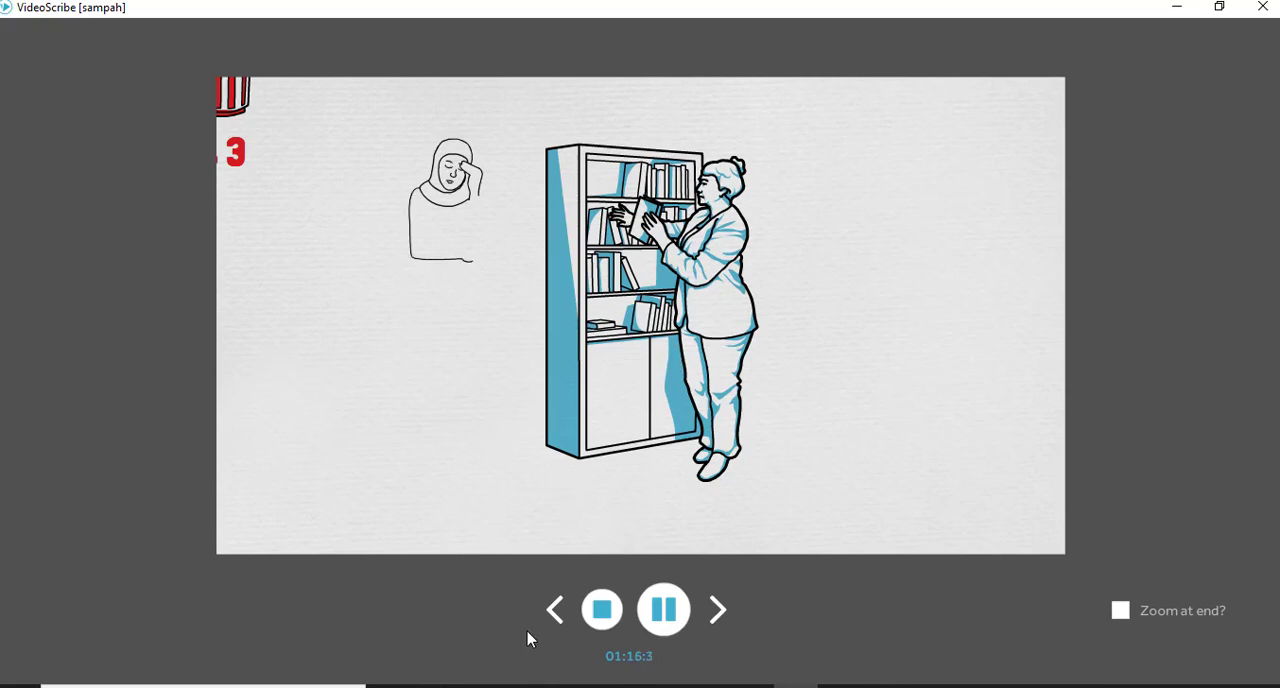
click(605, 610)
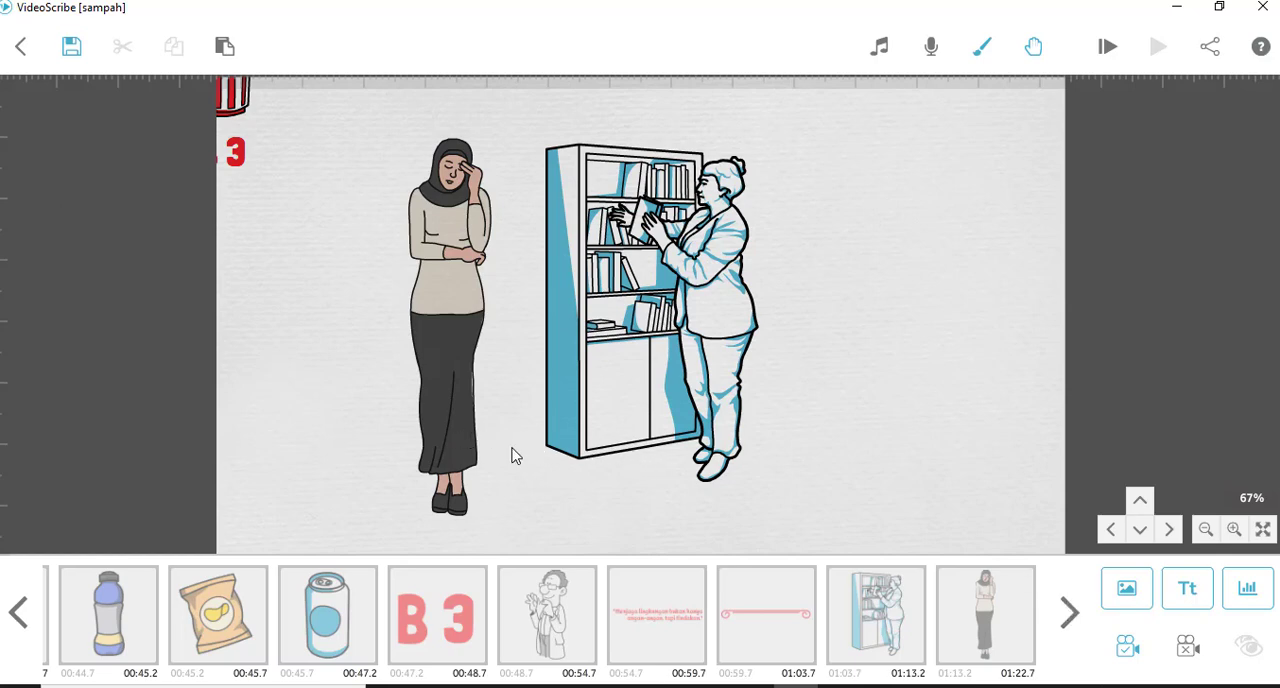
- Add the green leaves image and place it in the empty space to the right of the bookcase
drag(432, 456, 291, 428)
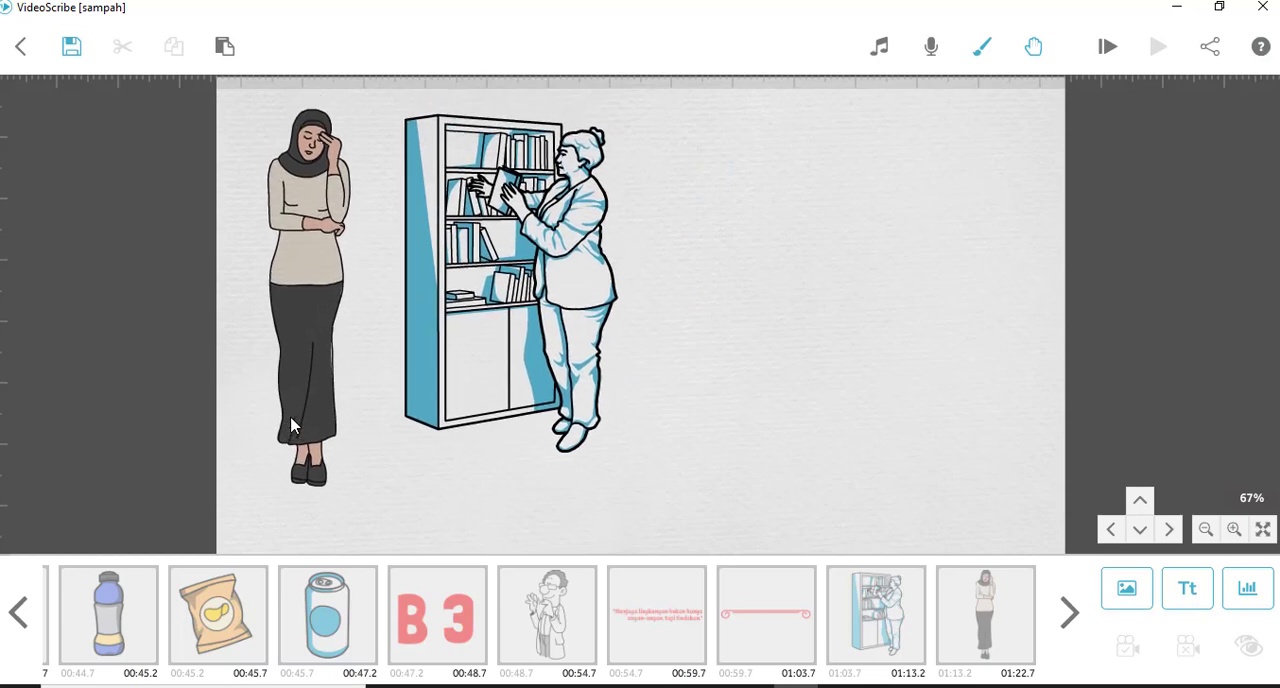
click(1127, 592)
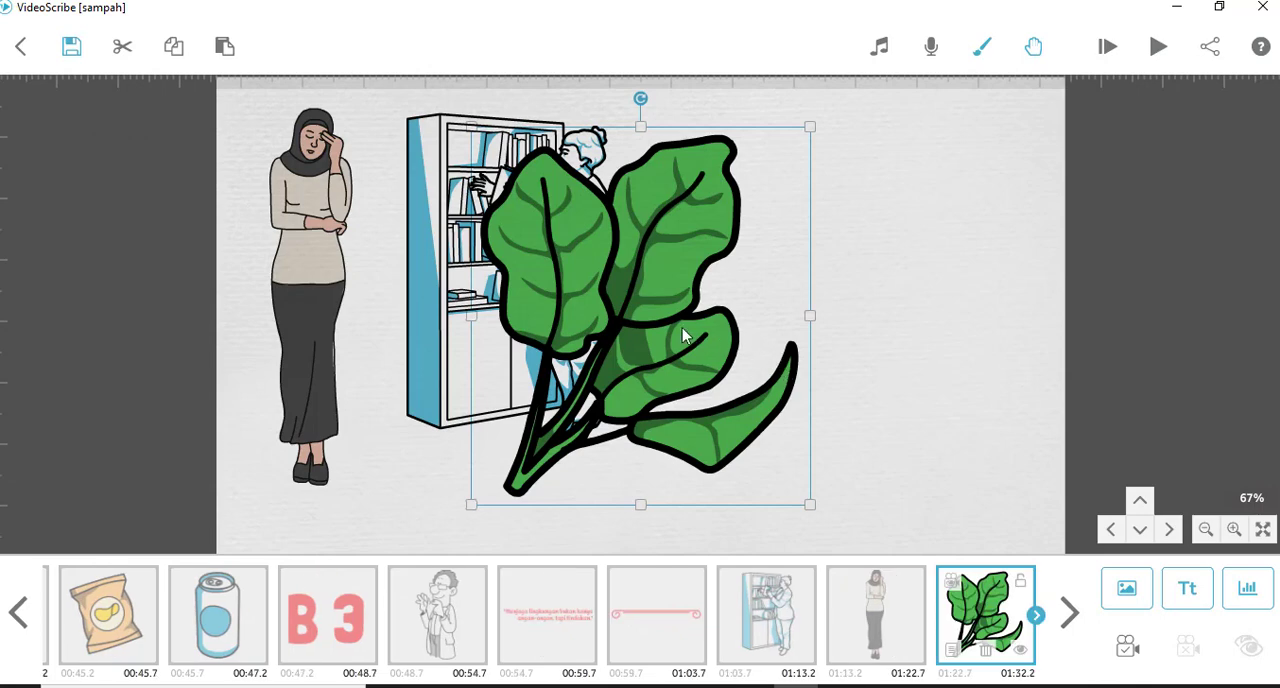
drag(668, 324, 832, 349)
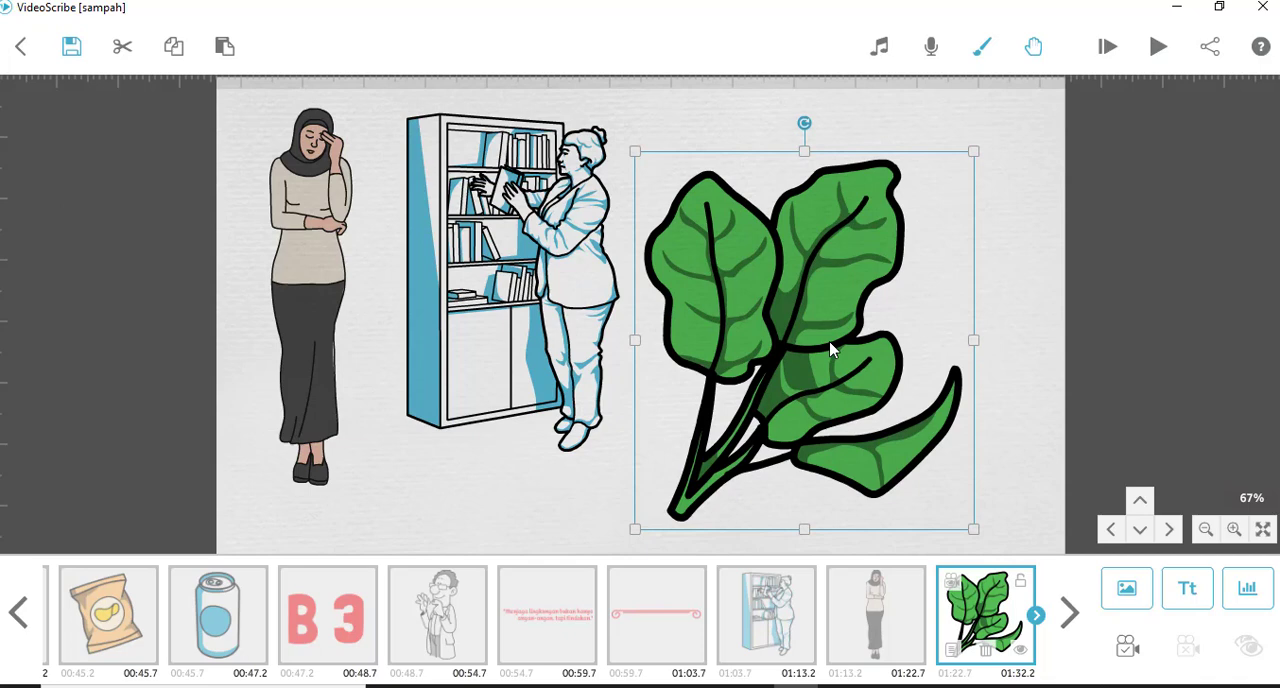
click(1046, 397)
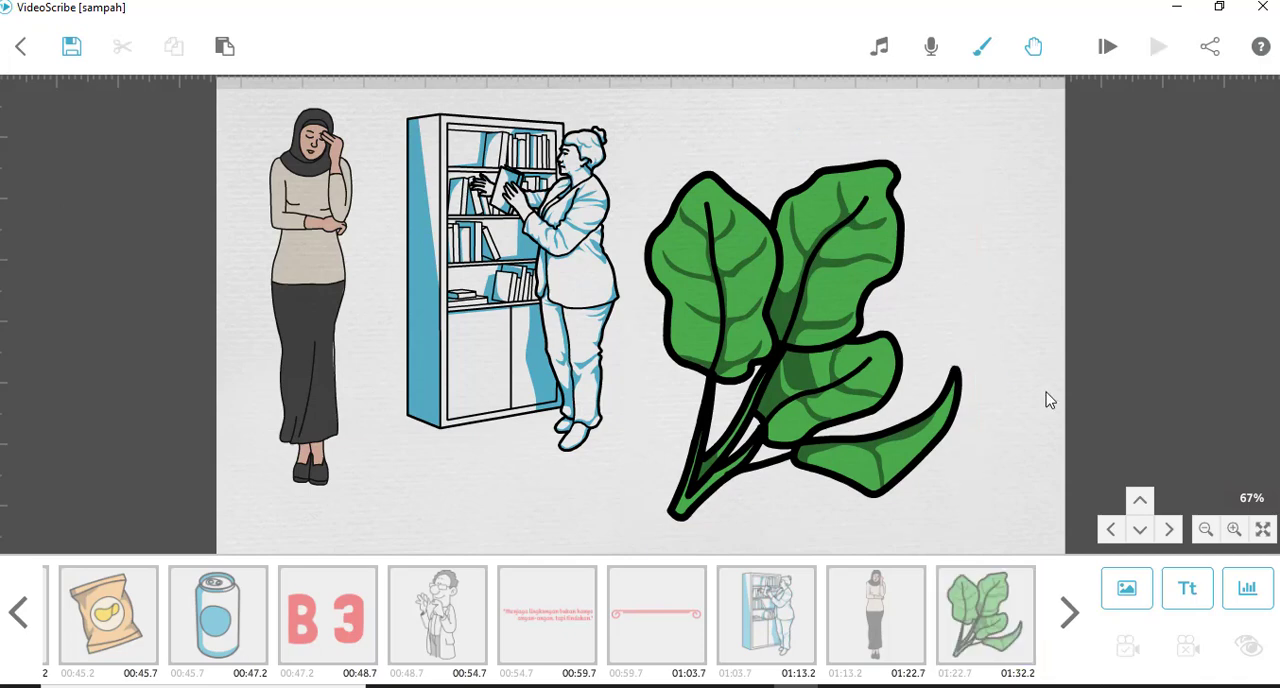
- Play the scribe from the headscarf woman to check the camera movement to the green leaves
click(820, 317)
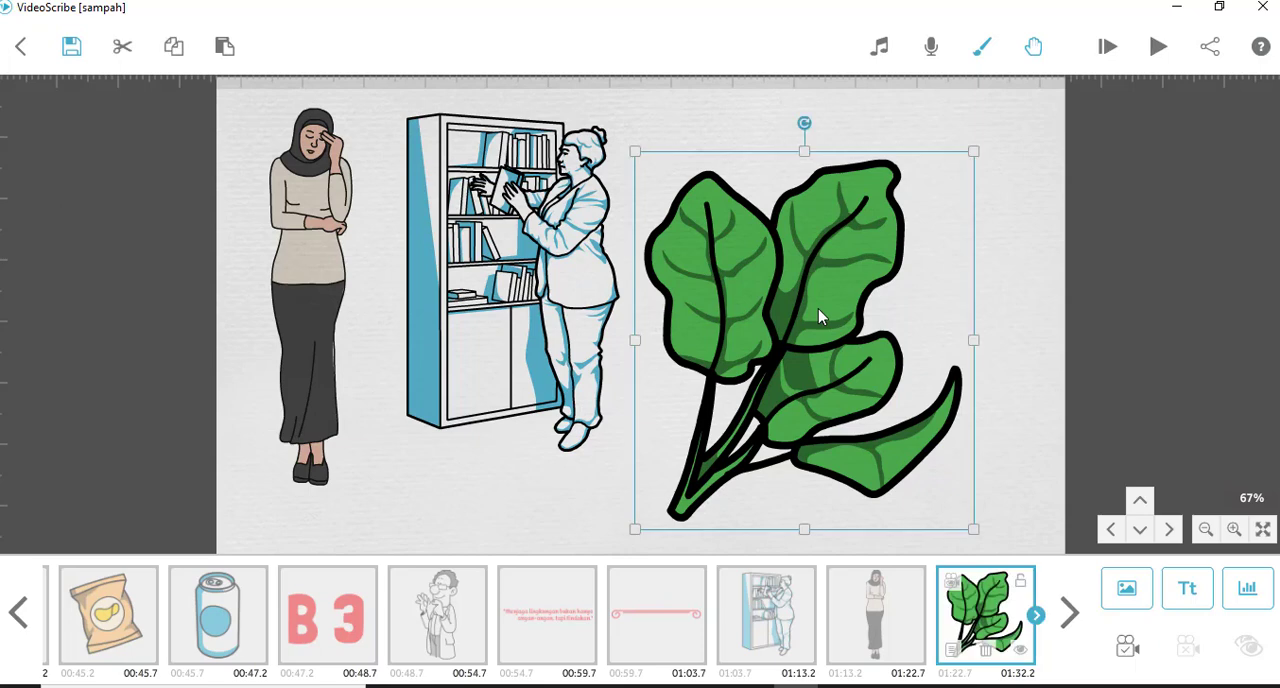
click(1125, 648)
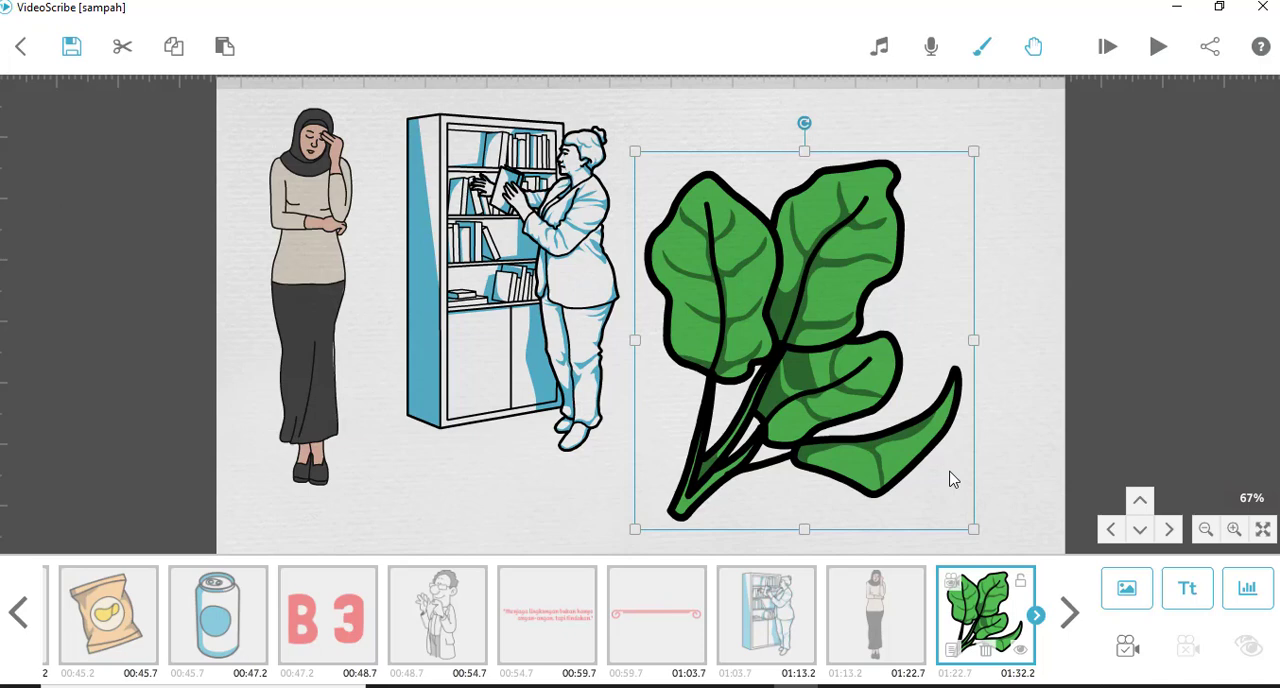
click(895, 612)
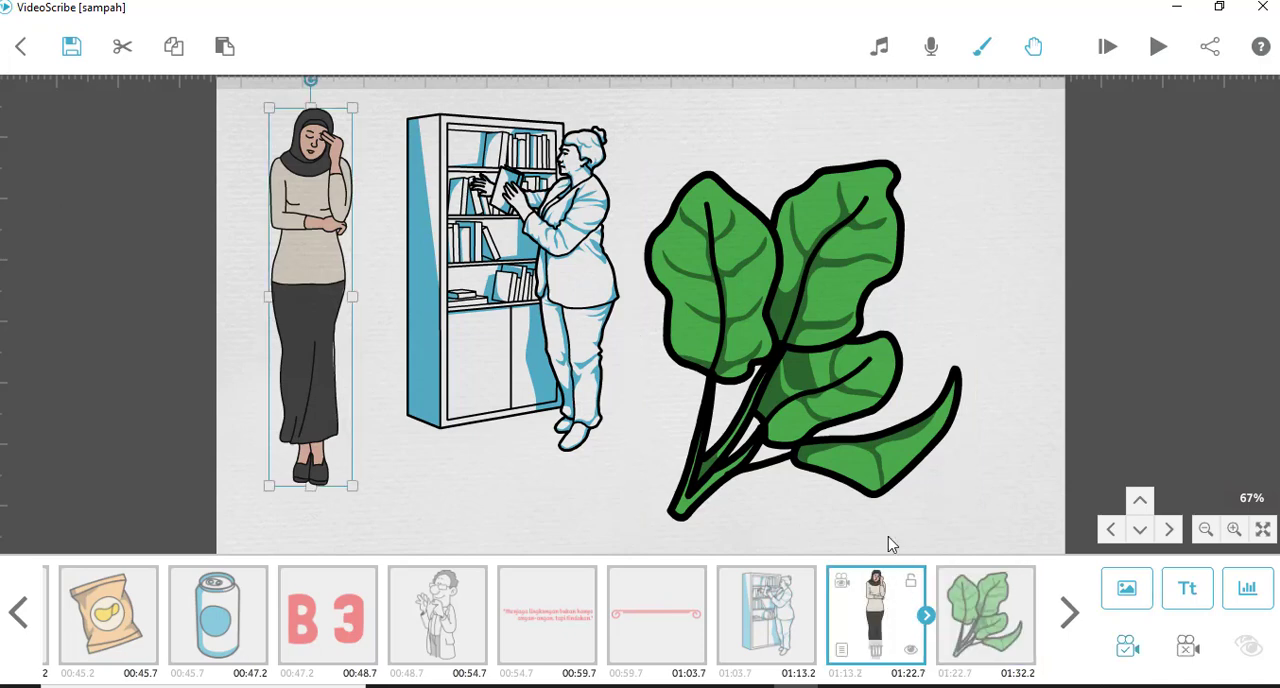
click(1158, 48)
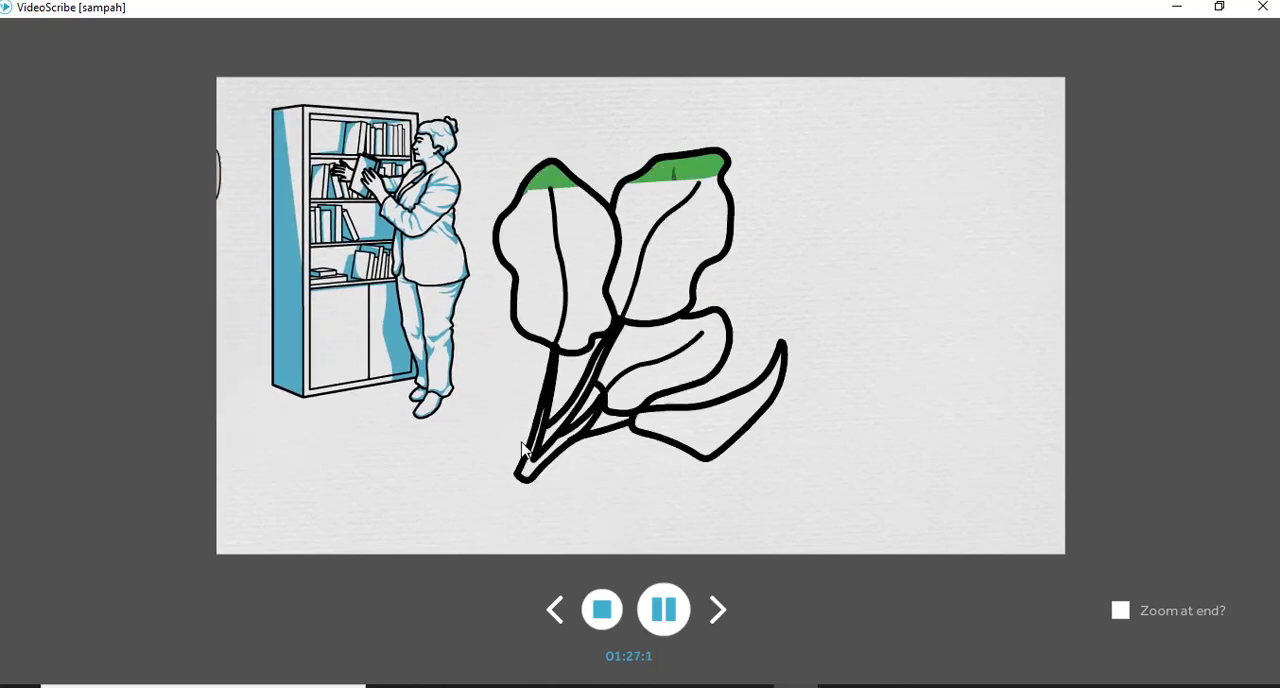
click(595, 614)
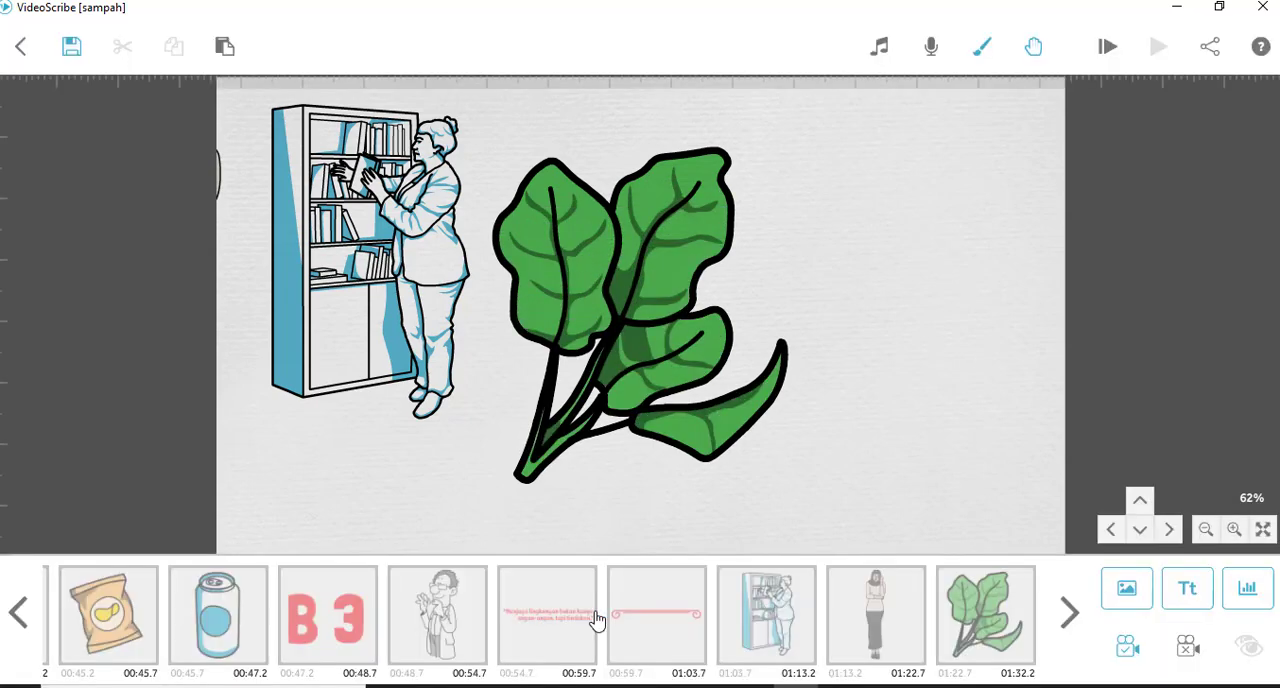
- Set the green leaves' camera to the headscarf woman's camera position and preview the drawing from the leaves
click(889, 606)
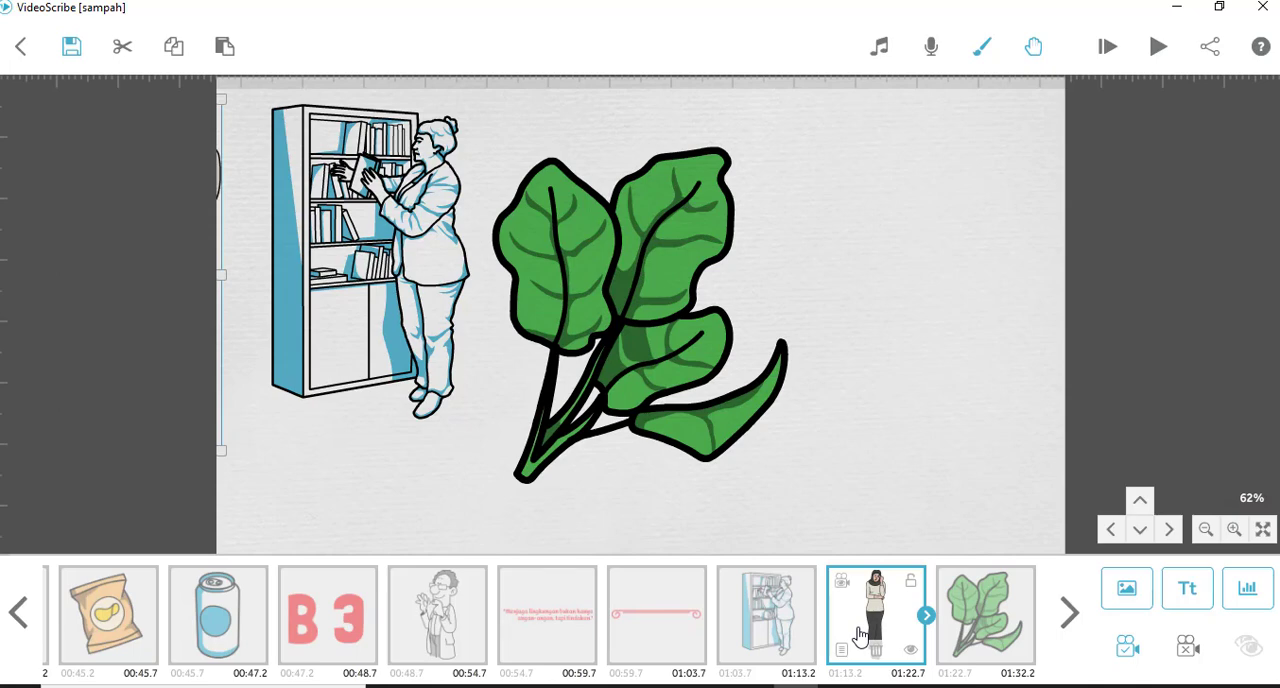
click(845, 585)
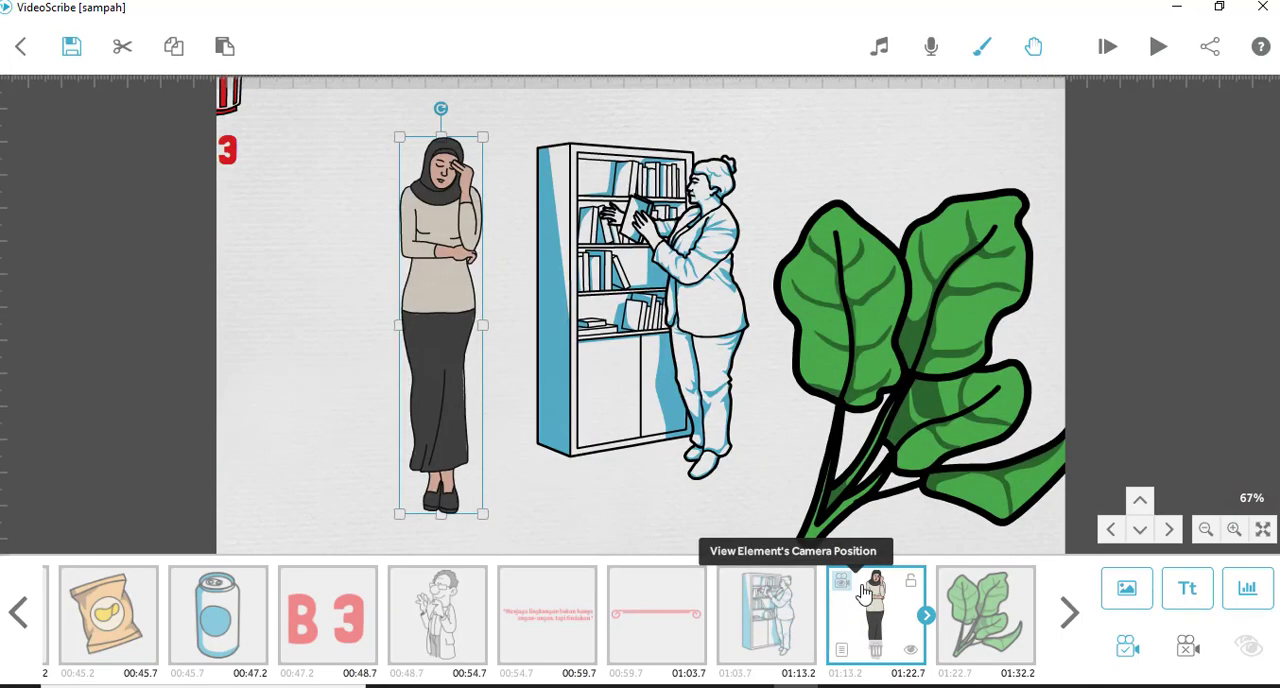
click(979, 624)
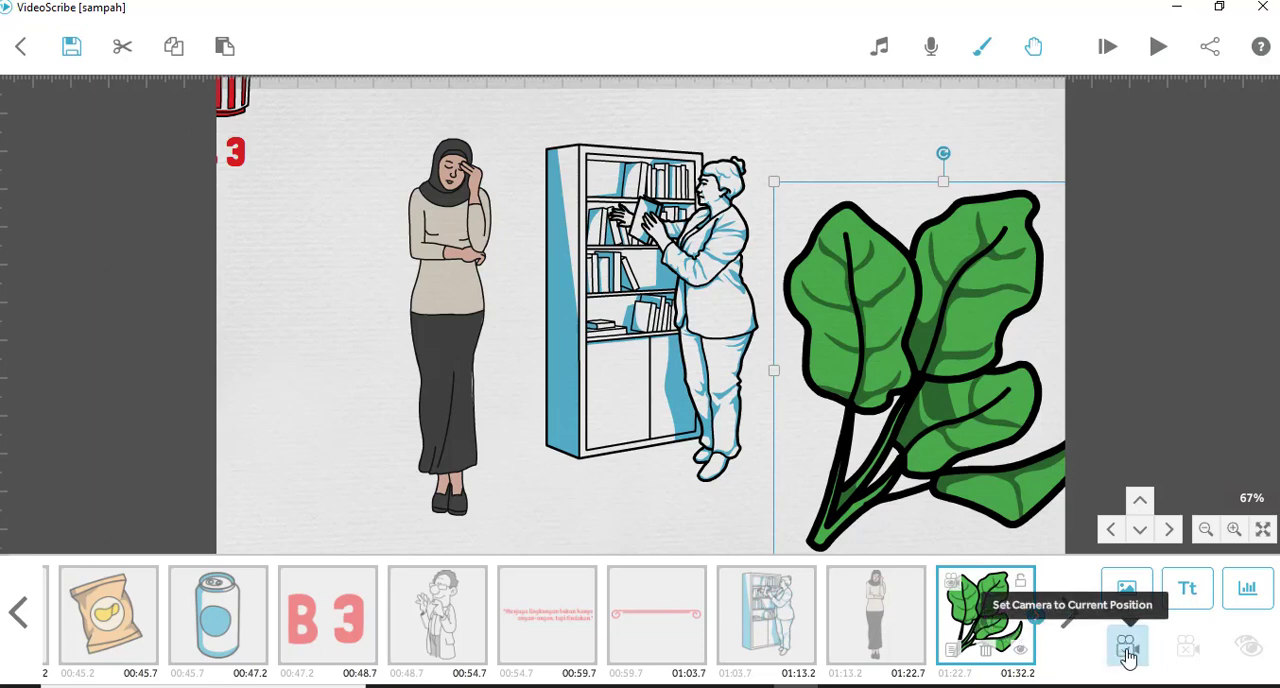
click(1126, 650)
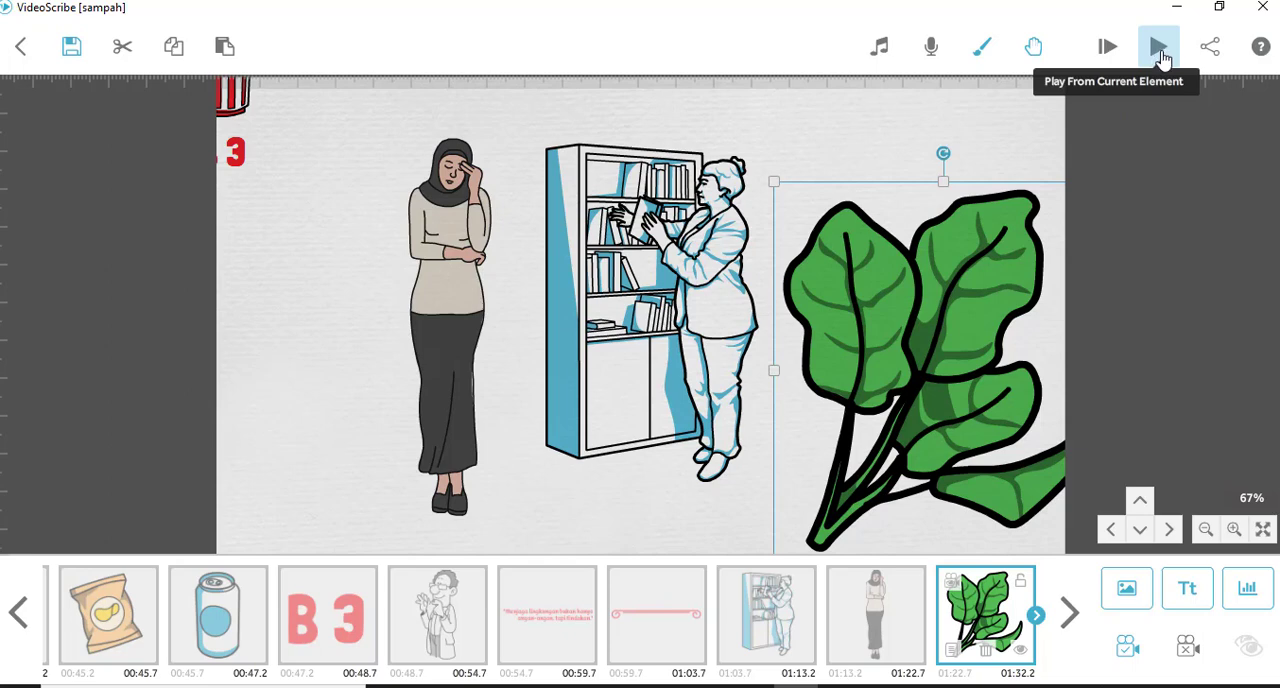
click(1161, 58)
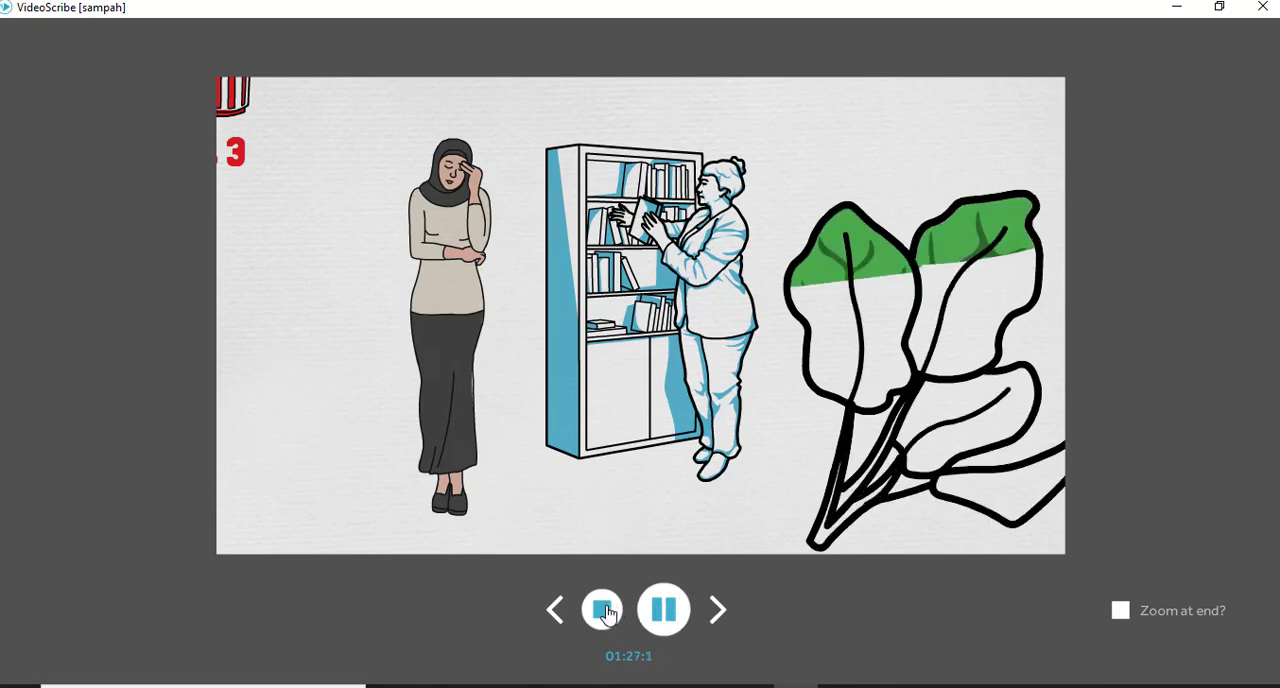
click(605, 612)
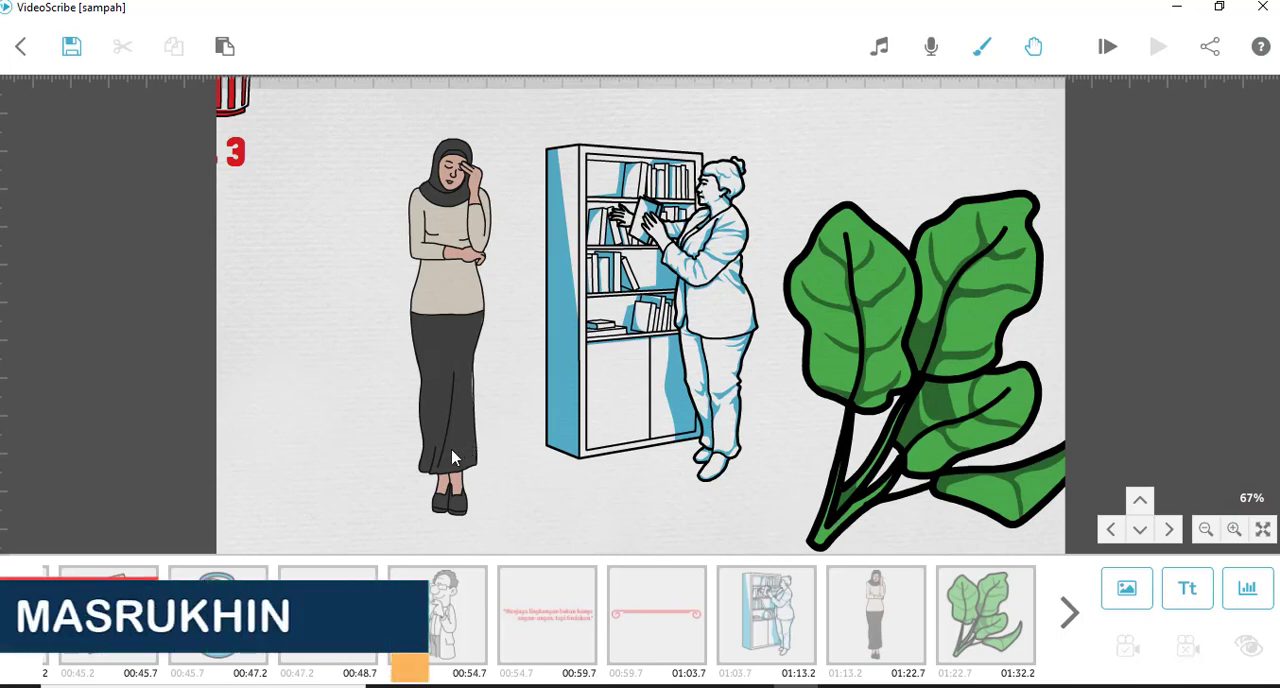
- Add the chips packet image on an empty area below the headscarf woman and set its camera to the current position
drag(452, 458, 892, 155)
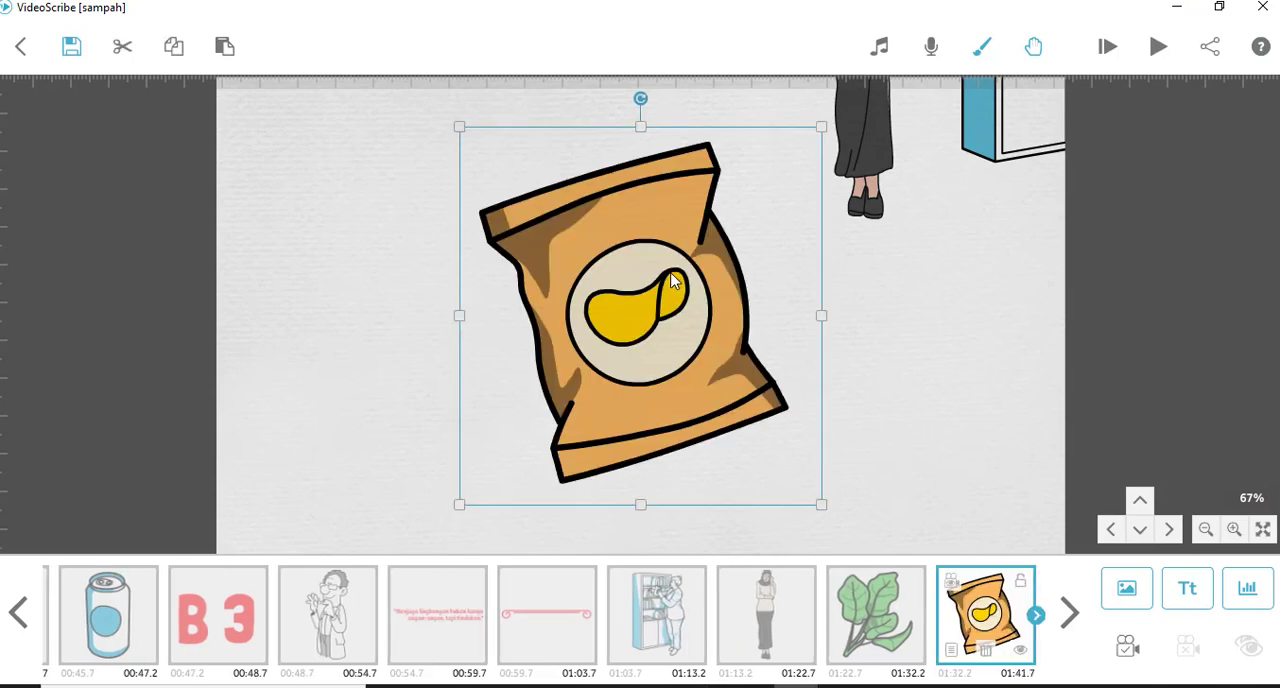
mouse_move(633, 276)
mouse_down()
mouse_move(663, 303)
mouse_move(673, 280)
mouse_move(649, 289)
mouse_up()
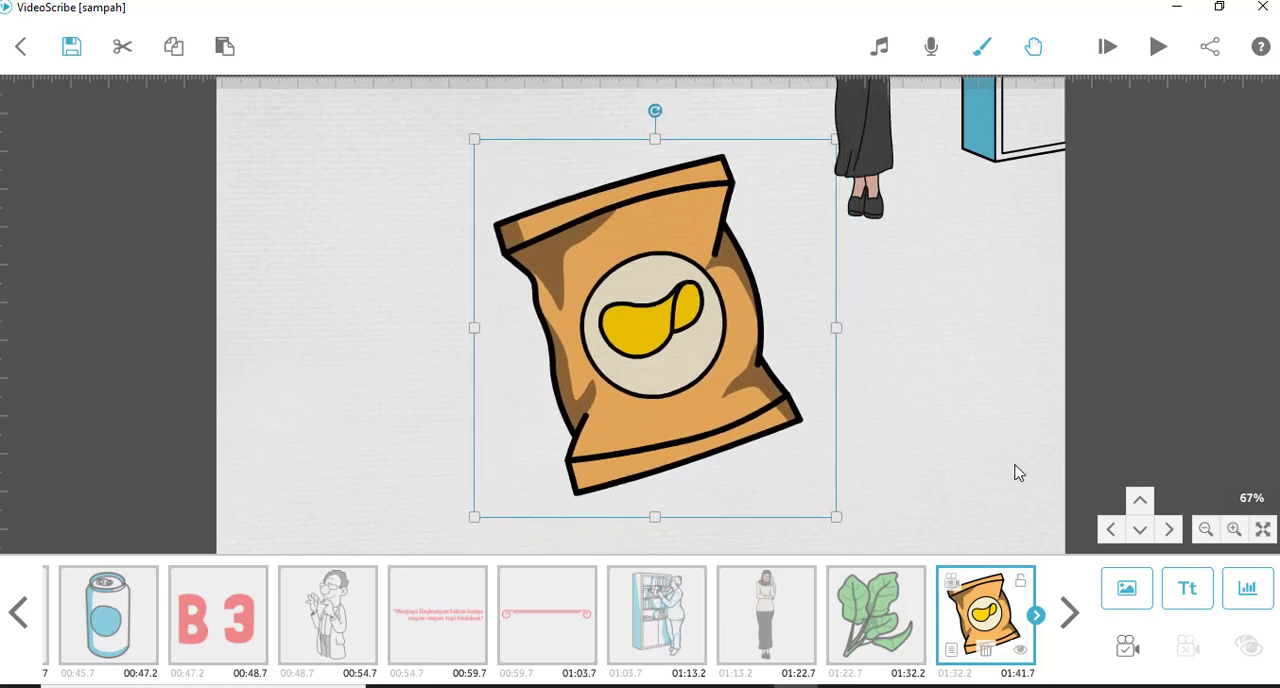
click(1127, 650)
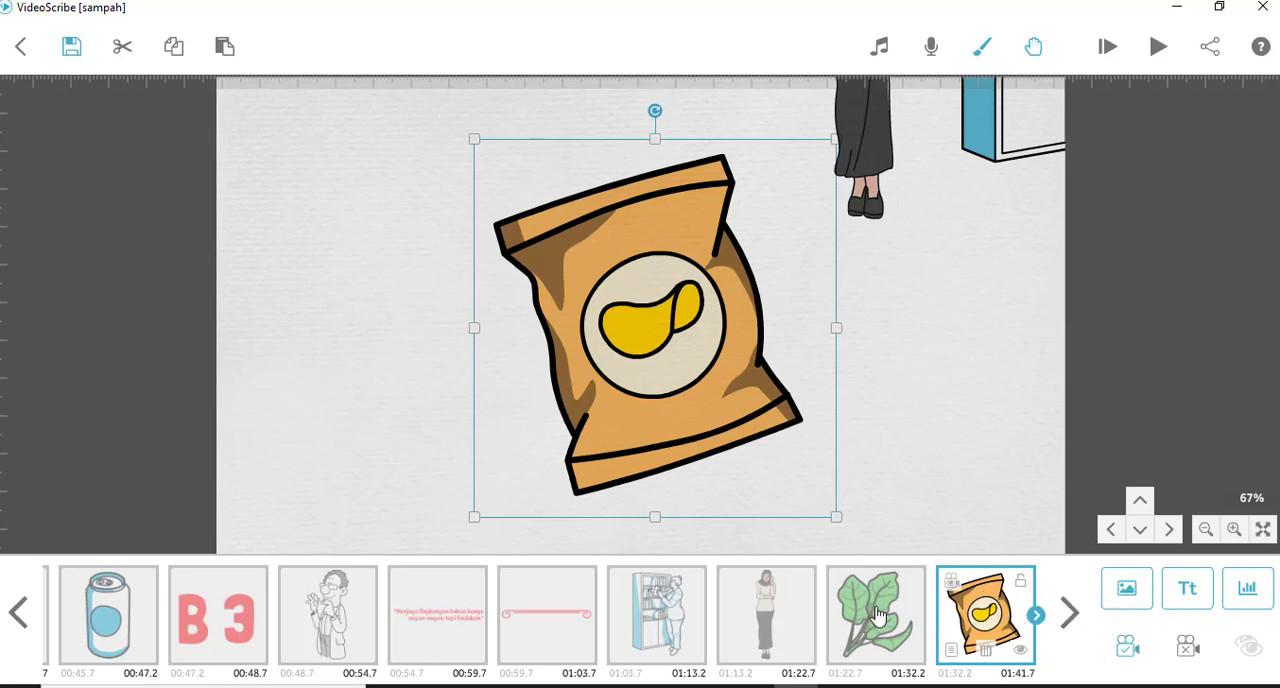
- View the green leaves' camera position and play the scribe from the leaves to check the camera movement to the chips packet
click(878, 614)
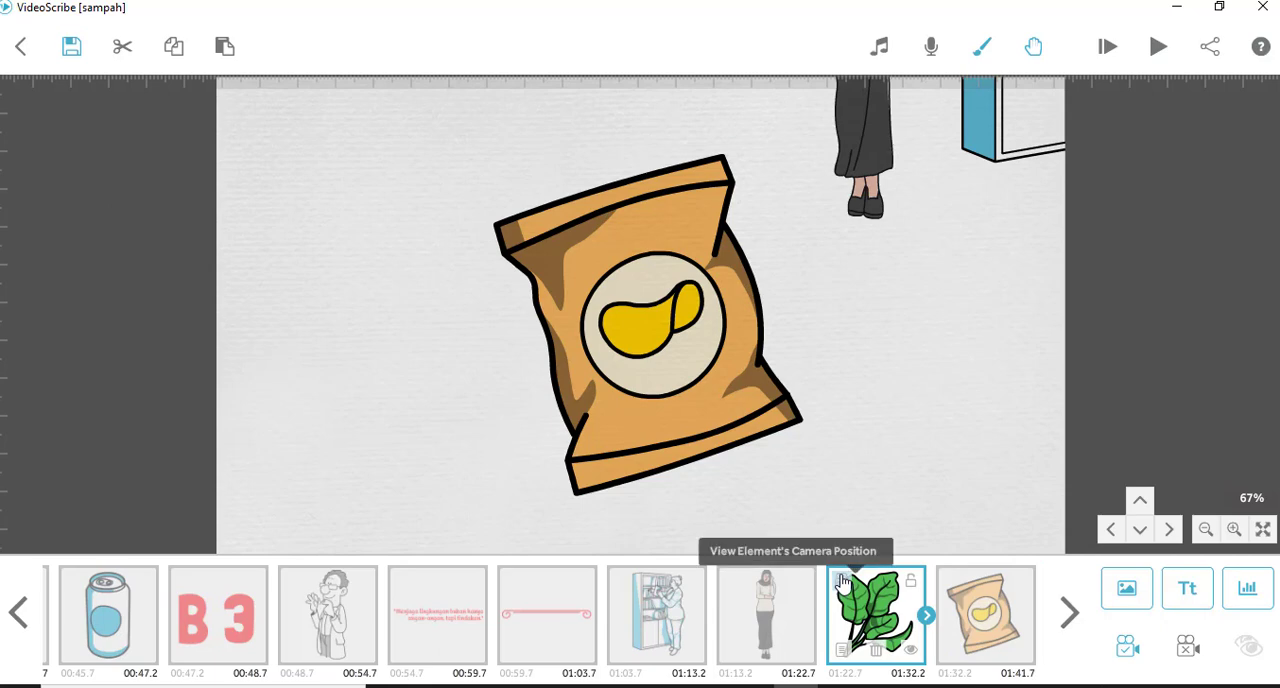
click(843, 581)
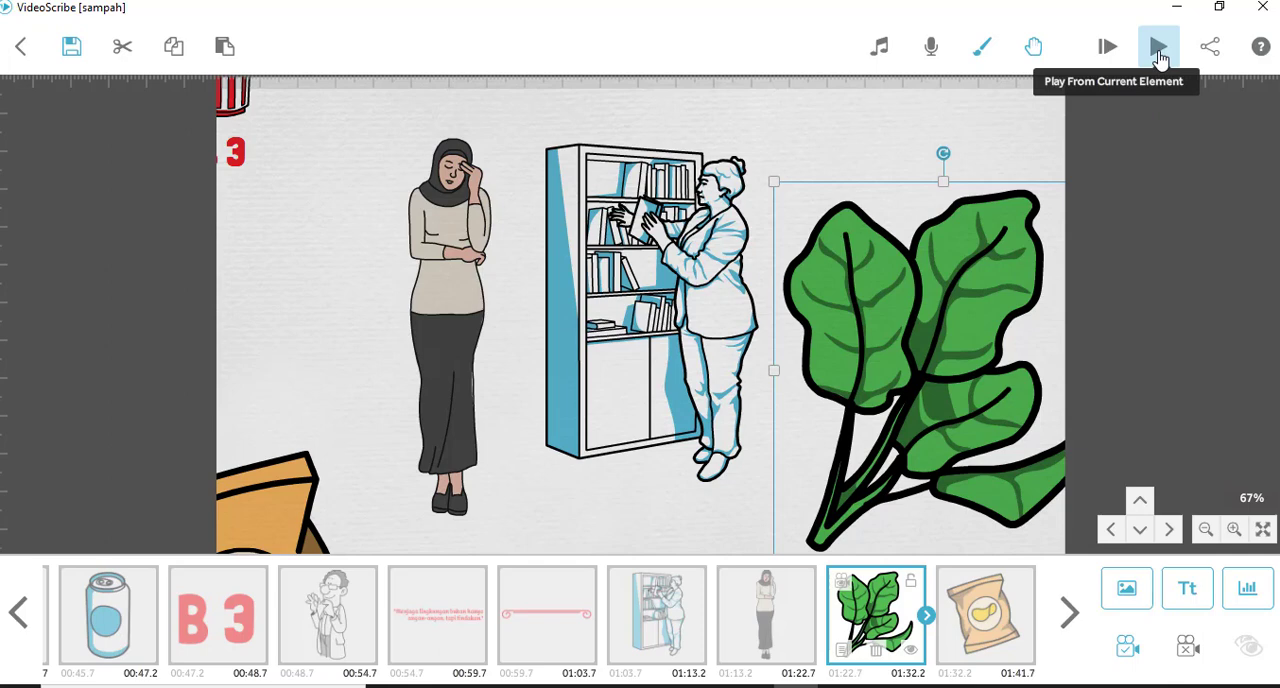
click(1158, 48)
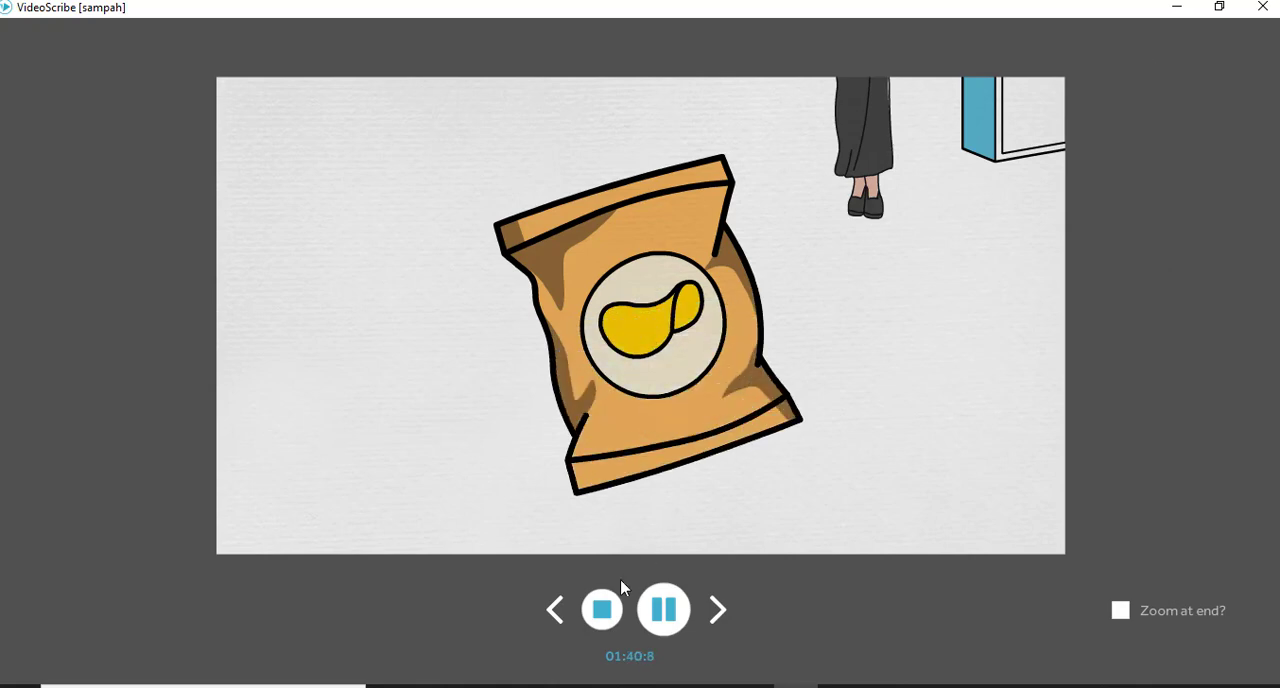
click(601, 612)
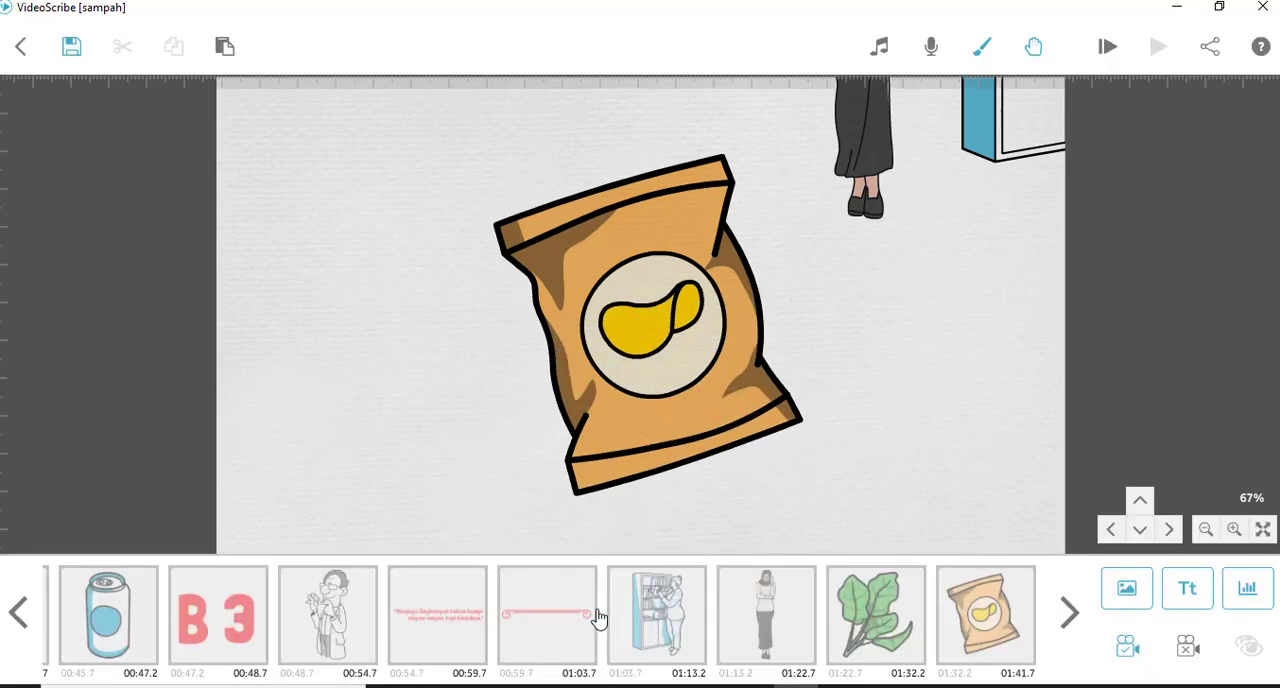
- Compare the stored camera position of the green leaves with that of the chips packet
click(878, 626)
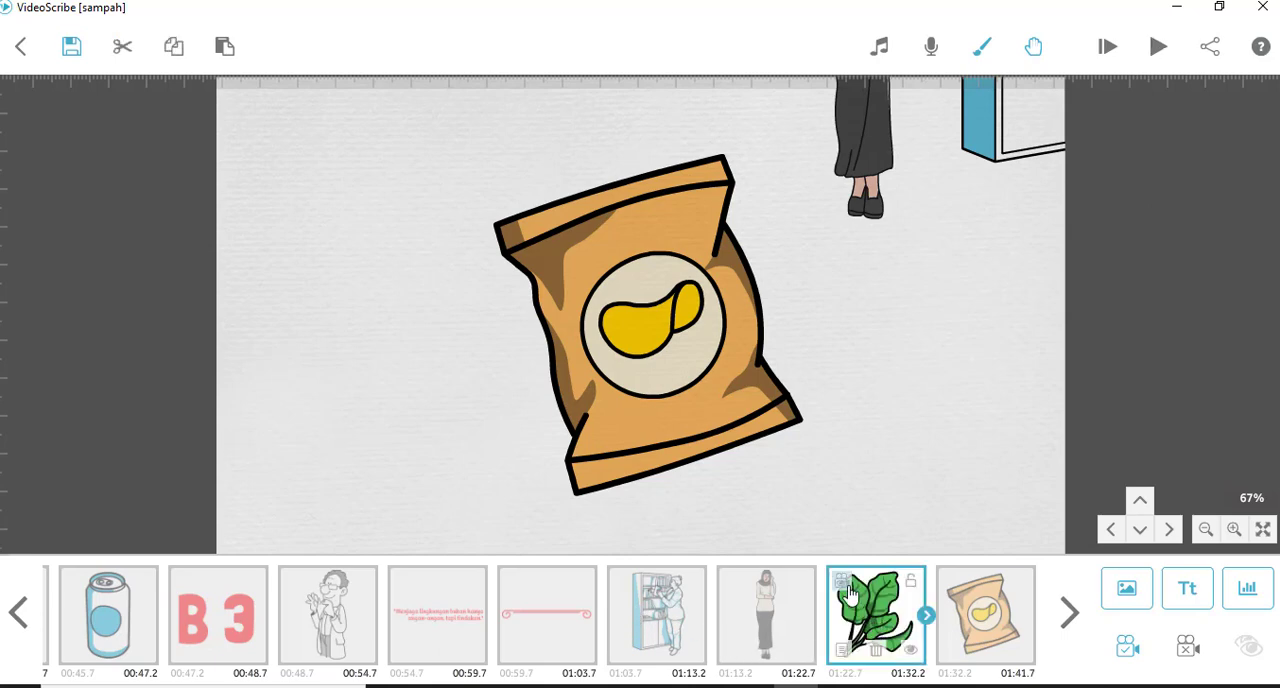
click(848, 591)
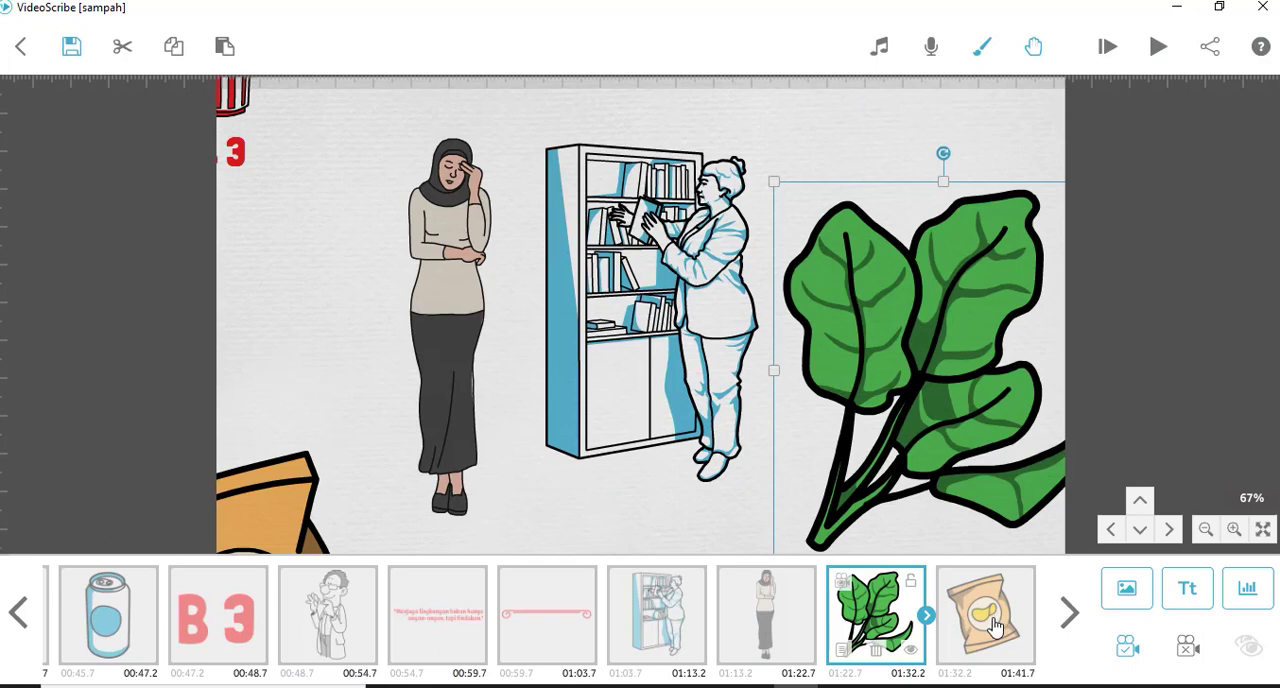
click(995, 625)
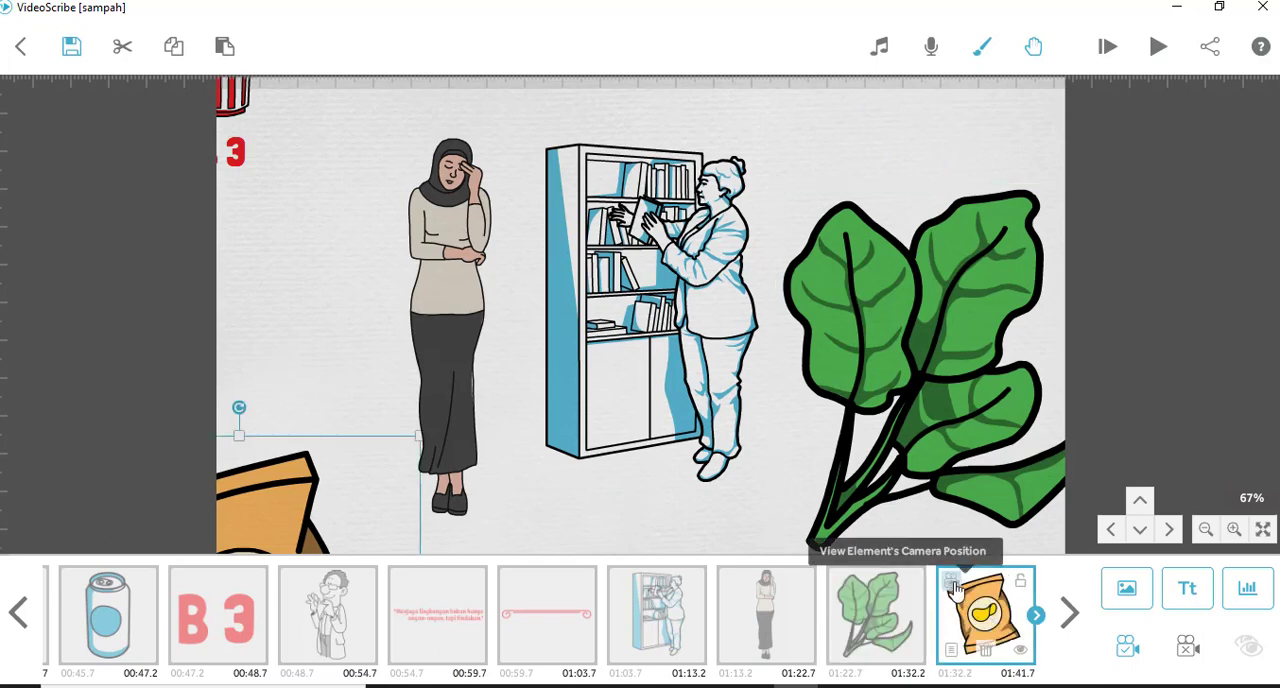
click(955, 590)
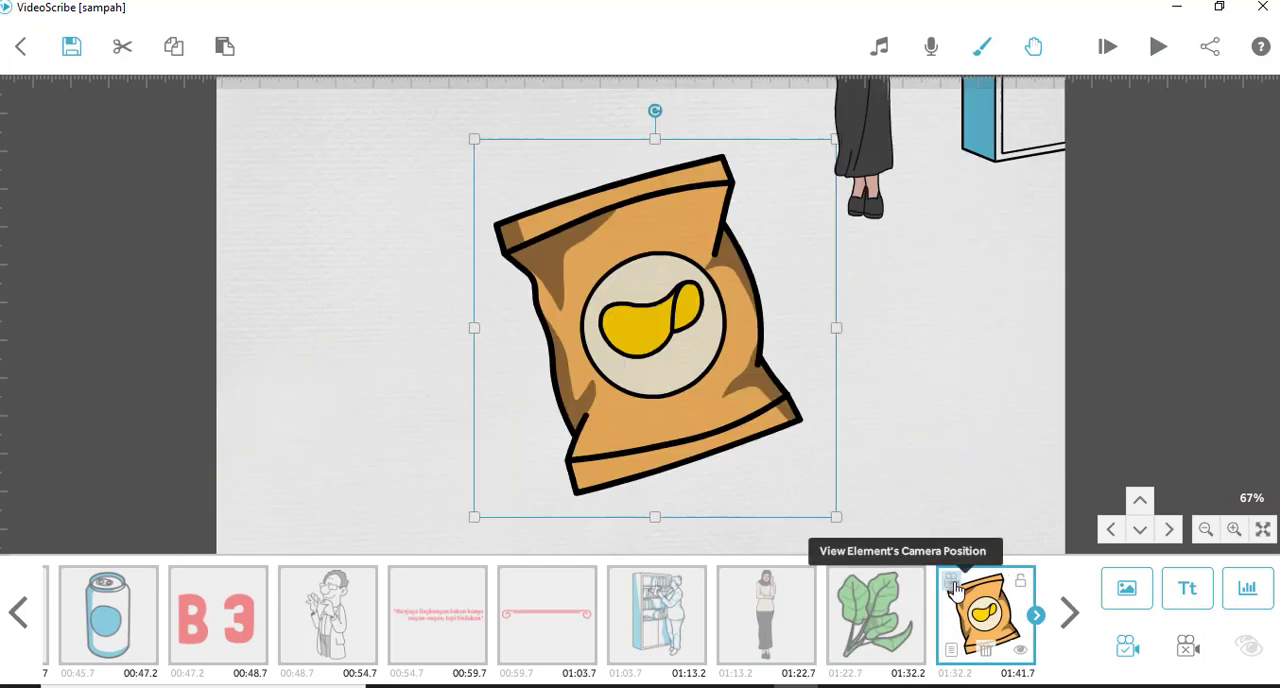
- Try a 1.5 s transition in the chips packet's drawing options and close its properties without applying the change
click(953, 652)
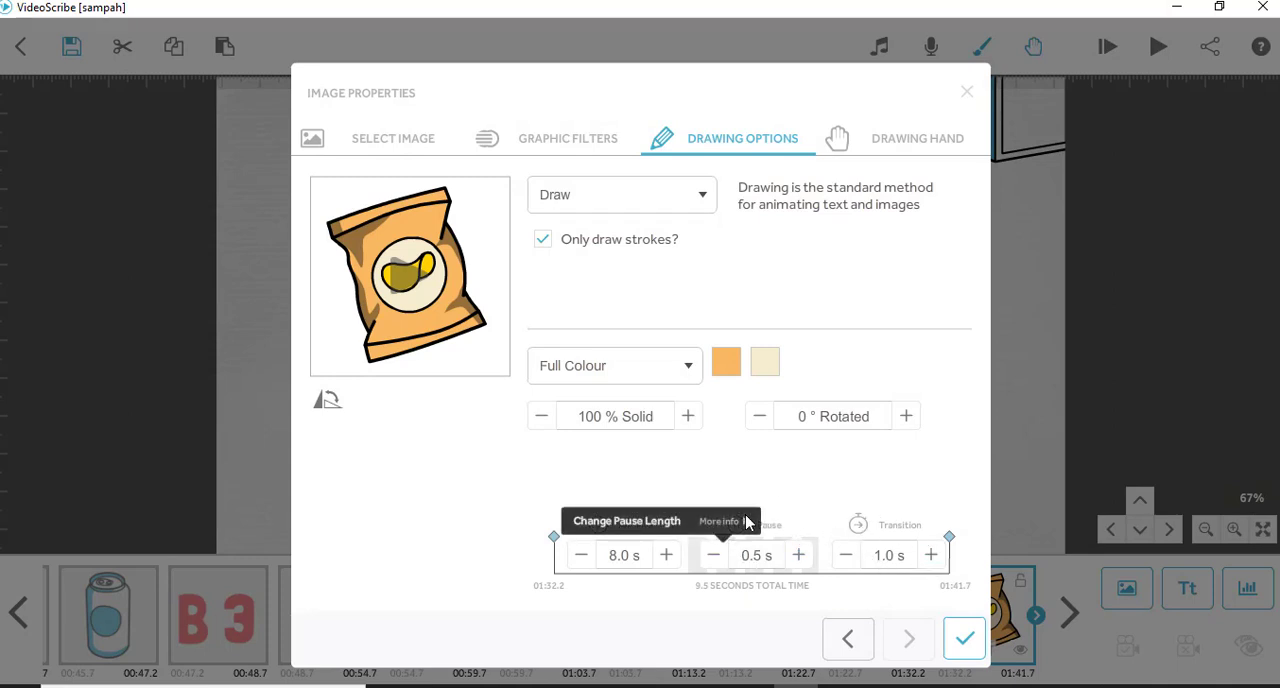
click(931, 557)
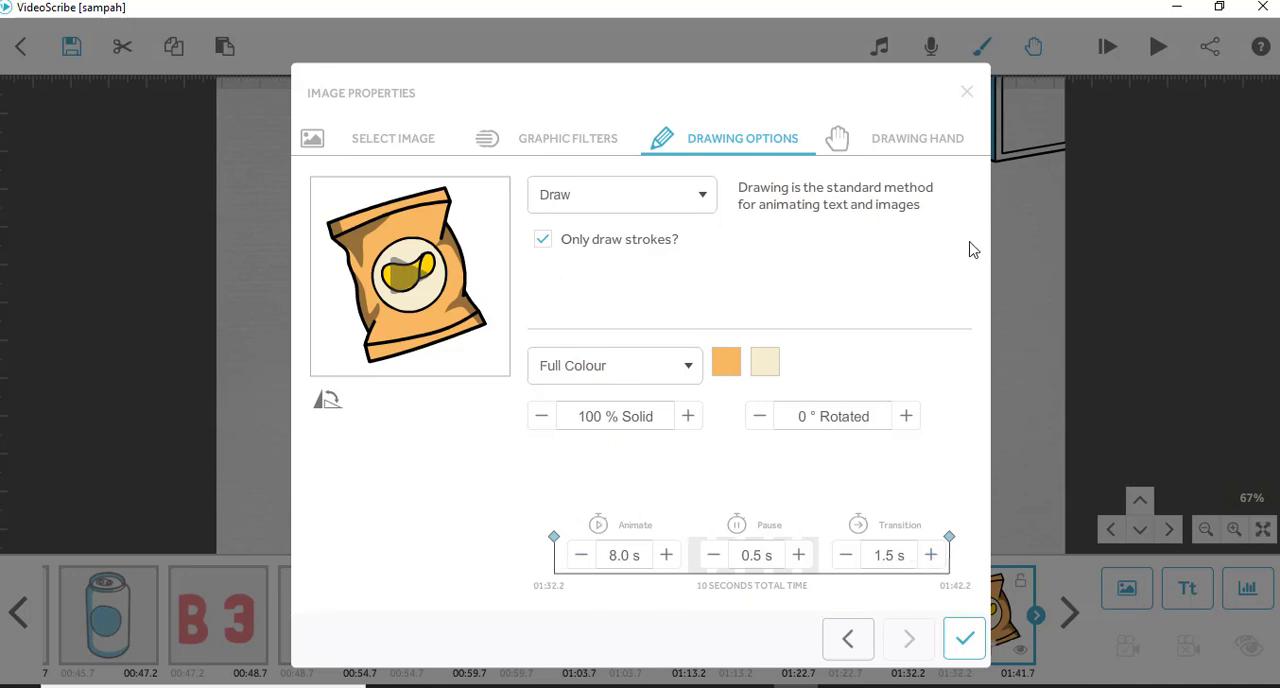
click(968, 96)
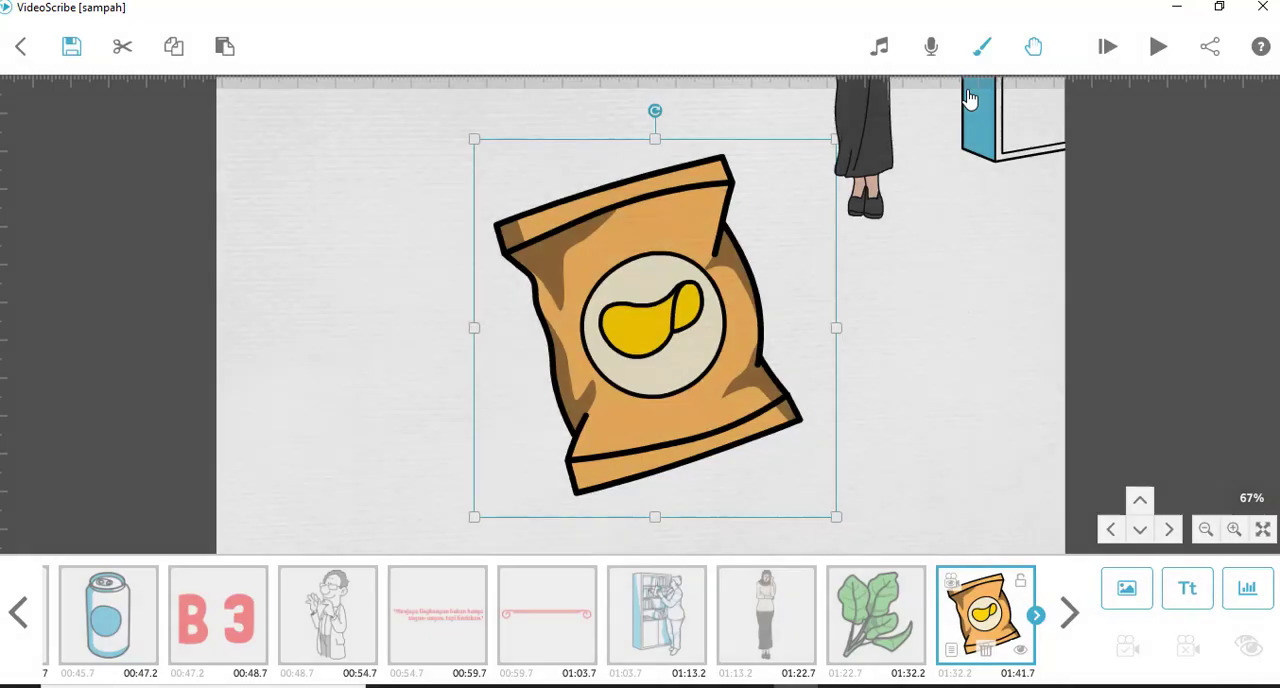
click(951, 657)
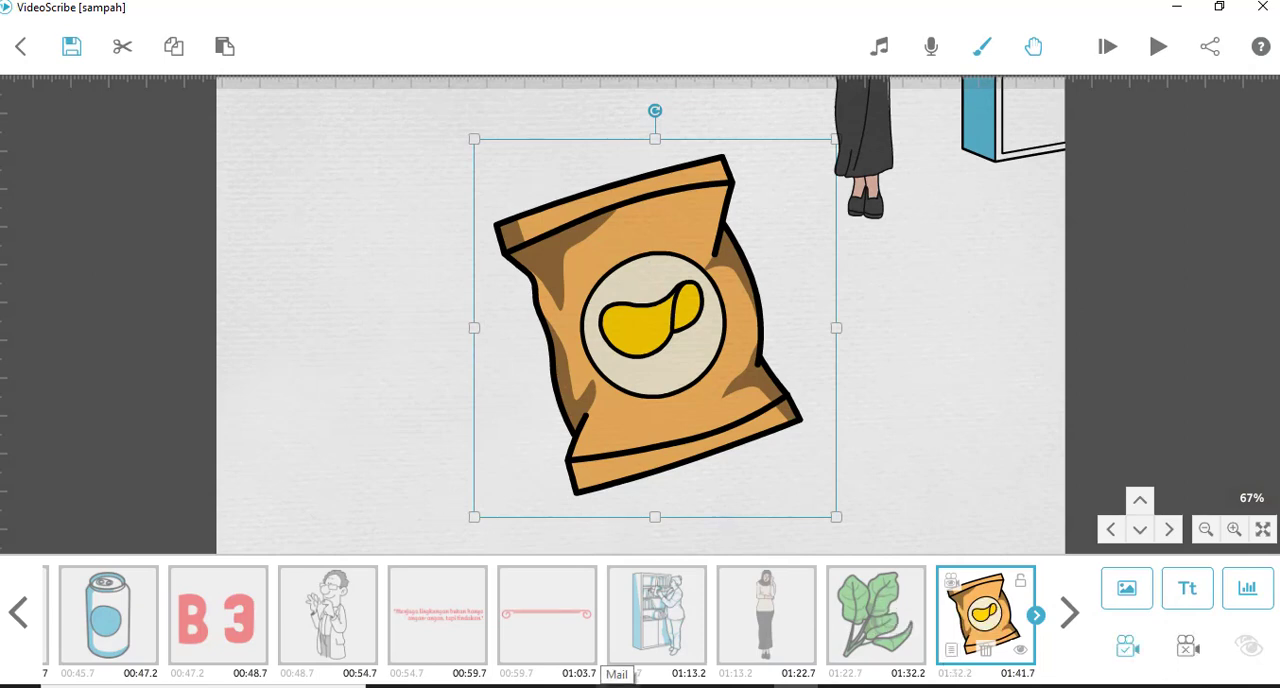